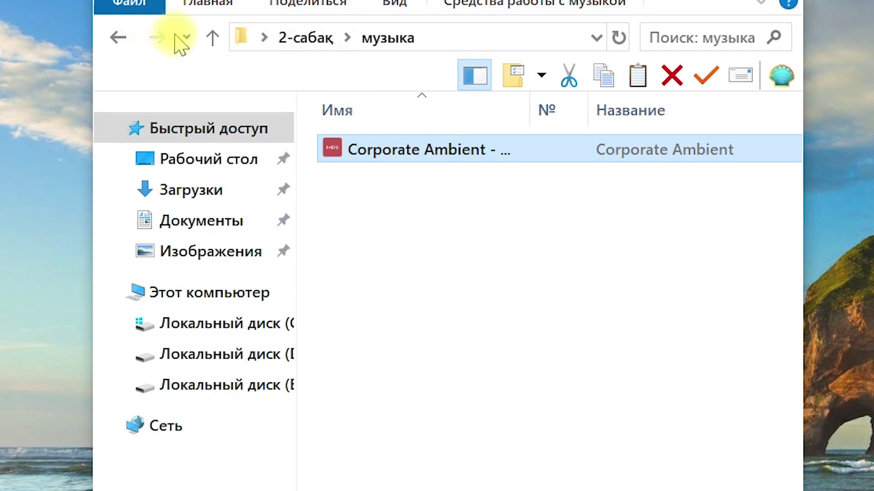
Step: Go up from the музыка folder to 2-сабақ and view the contents of its проект folder
click(212, 37)
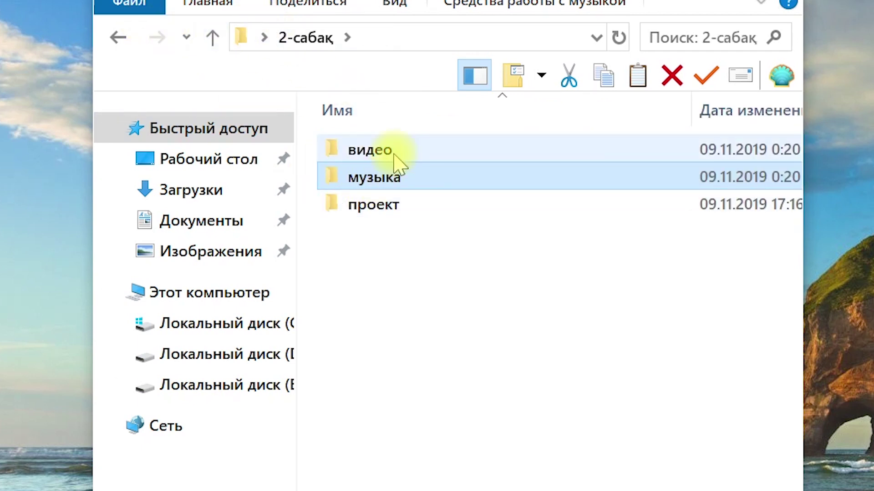
click(389, 219)
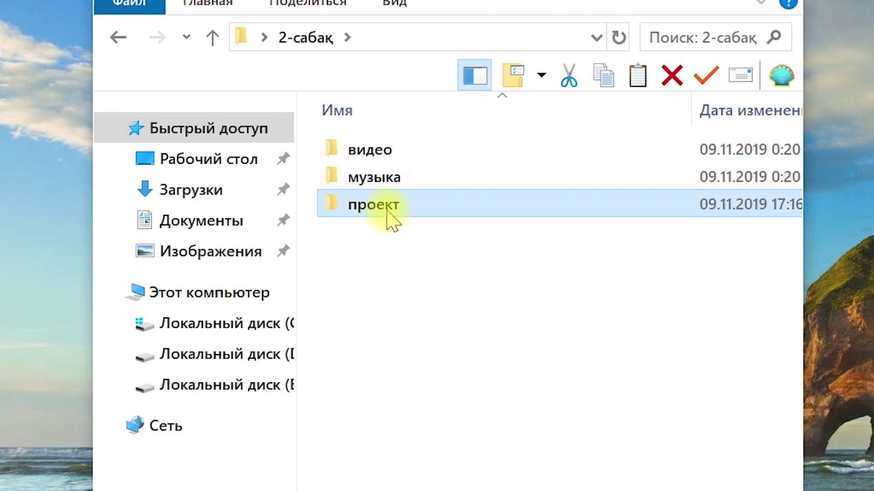
double_click(415, 214)
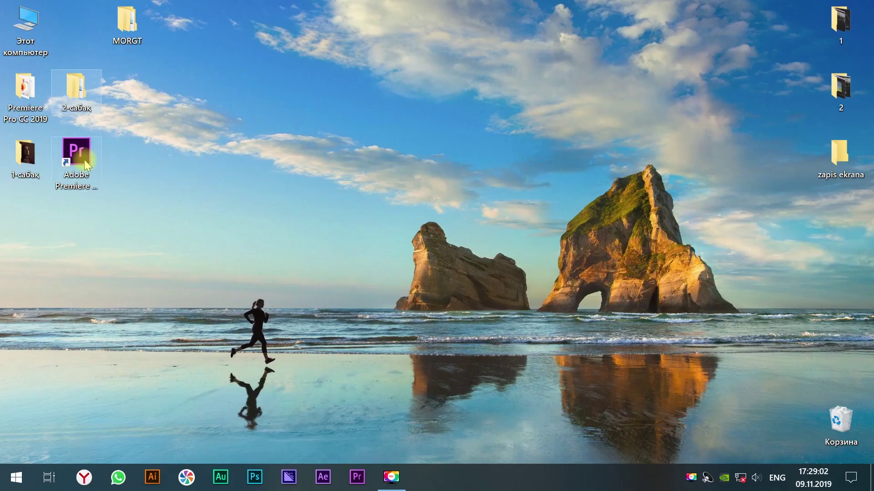
Step: Launch Adobe Premiere Pro and start a new project named Естелік
double_click(84, 159)
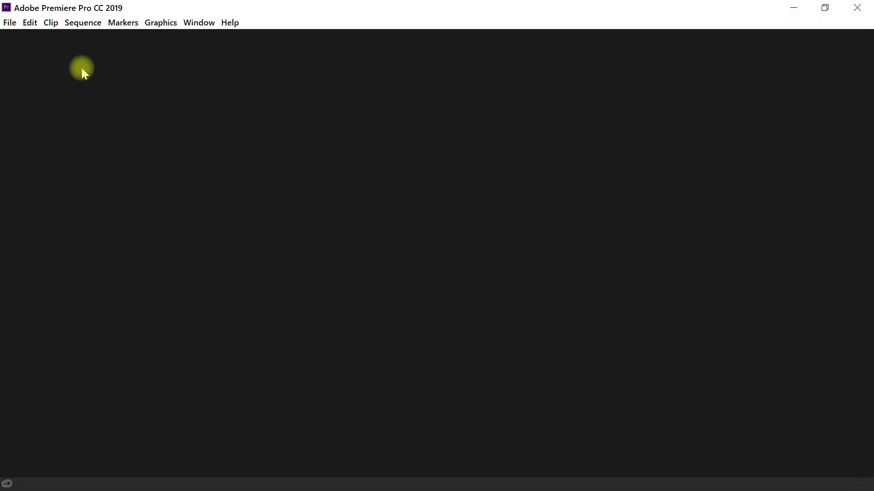
click(9, 22)
mouse_move(50, 95)
click(632, 94)
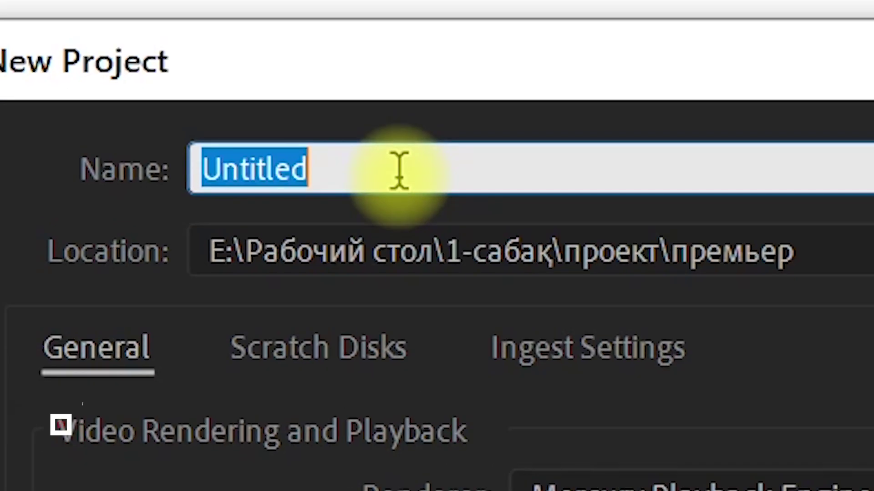
click(255, 99)
drag(399, 171, 181, 137)
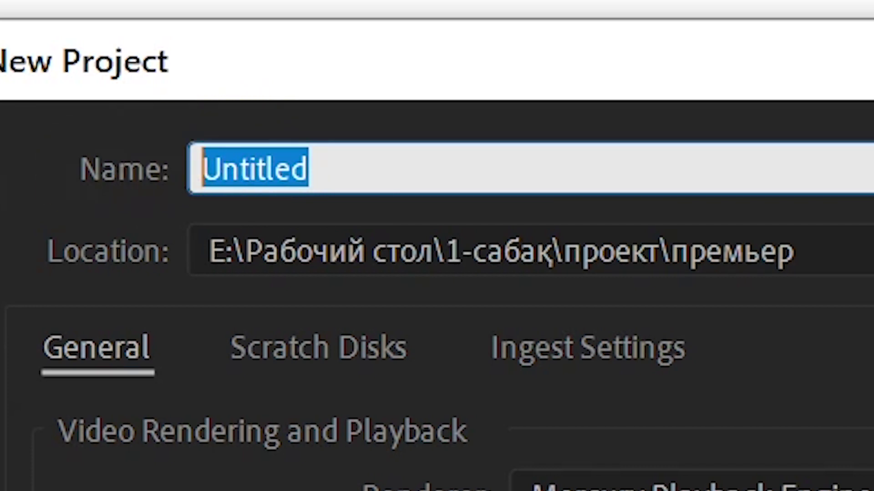
text(Естелік)
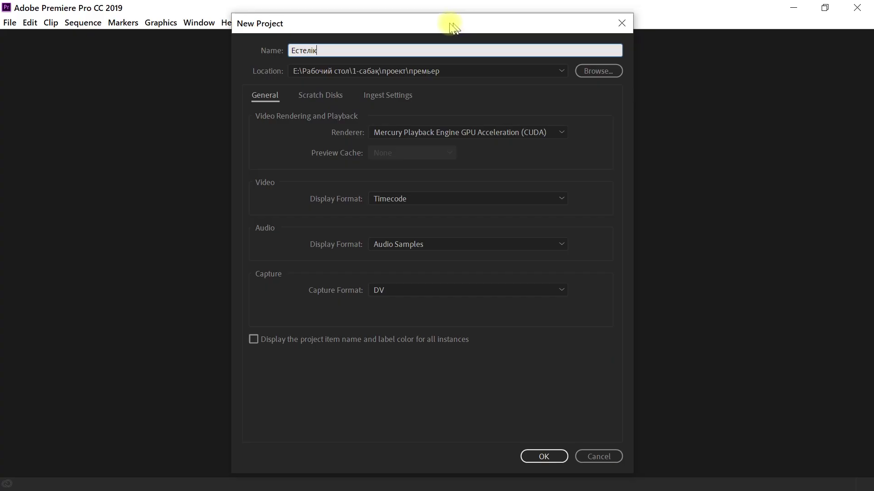
Step: Set the new project's location to the проект folder inside 2-сабақ on the desktop (Рабочий стол)
drag(869, 53, 726, 65)
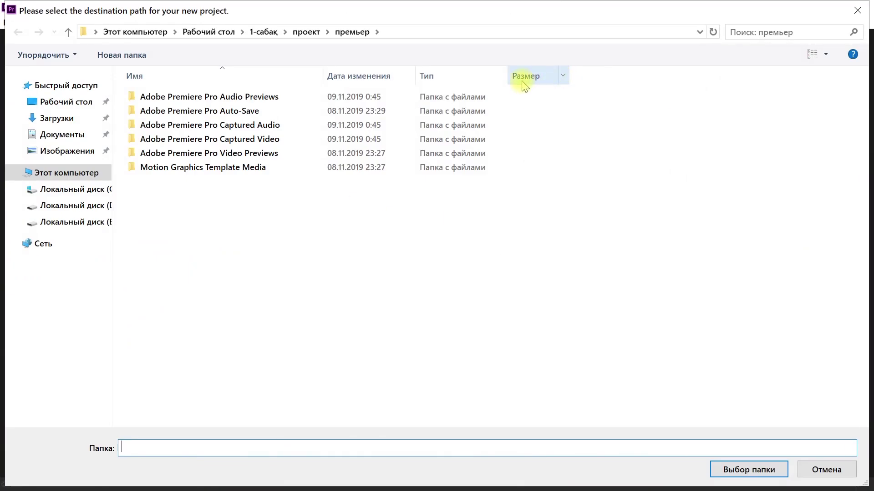
click(223, 31)
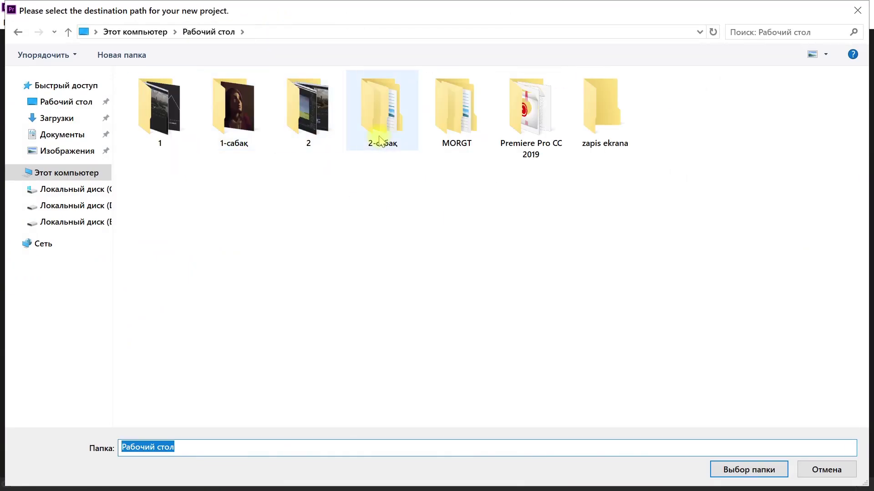
double_click(380, 140)
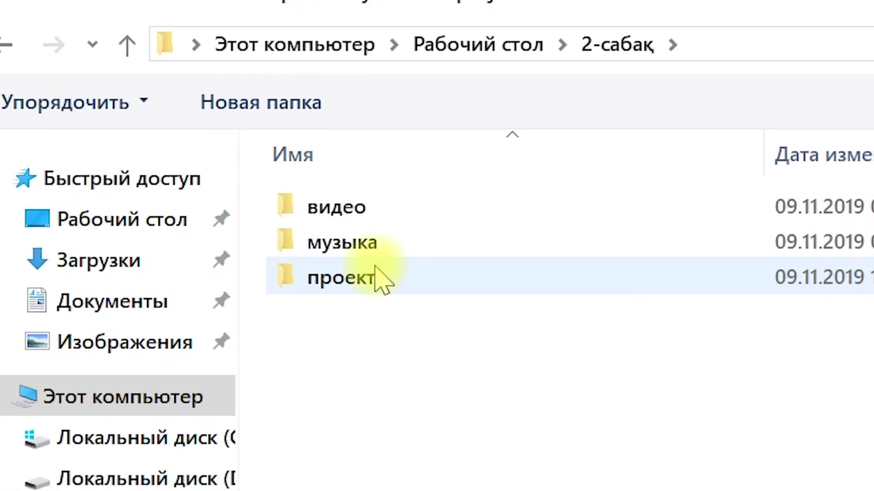
double_click(377, 271)
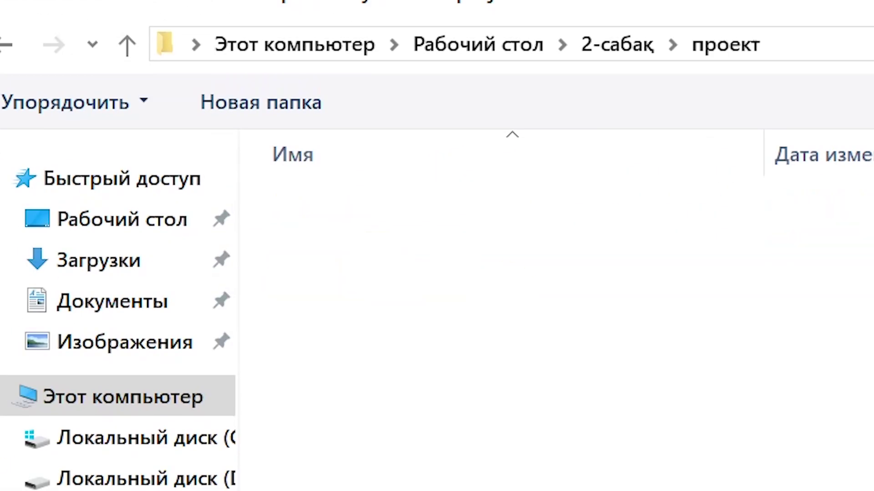
click(758, 466)
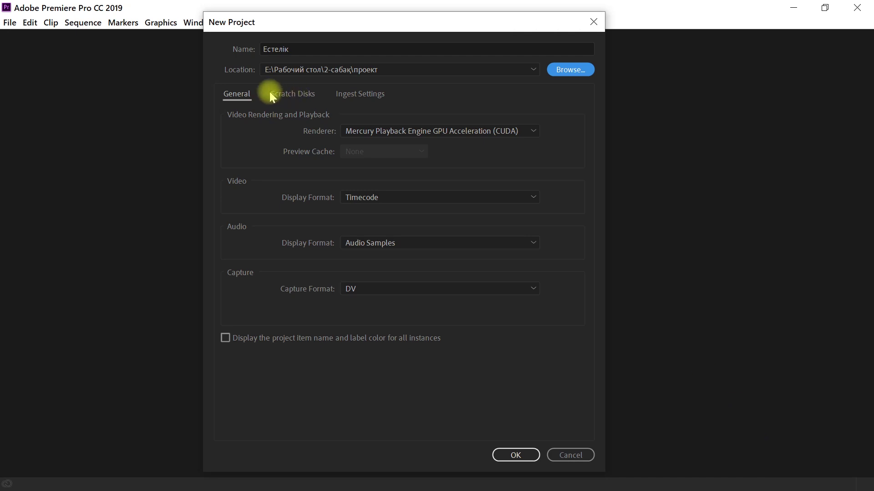
Step: Review the Scratch Disks, Ingest Settings and General options, and create the project
click(289, 95)
click(350, 93)
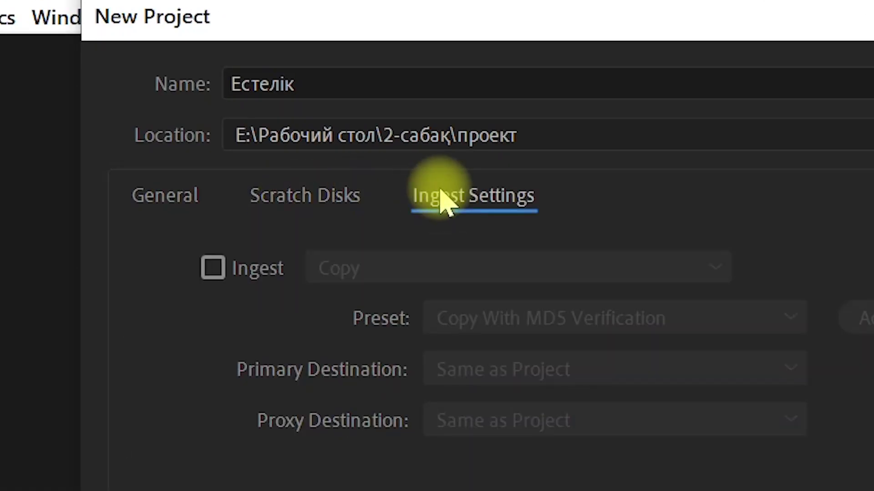
click(342, 196)
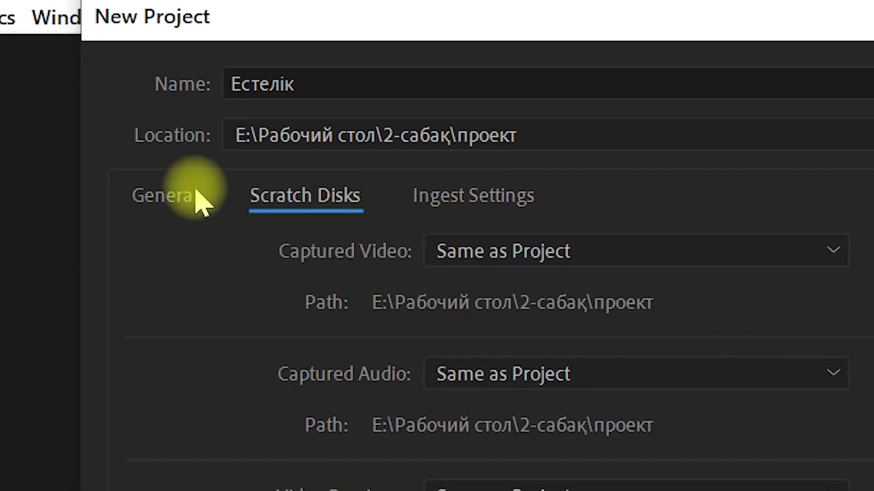
click(153, 205)
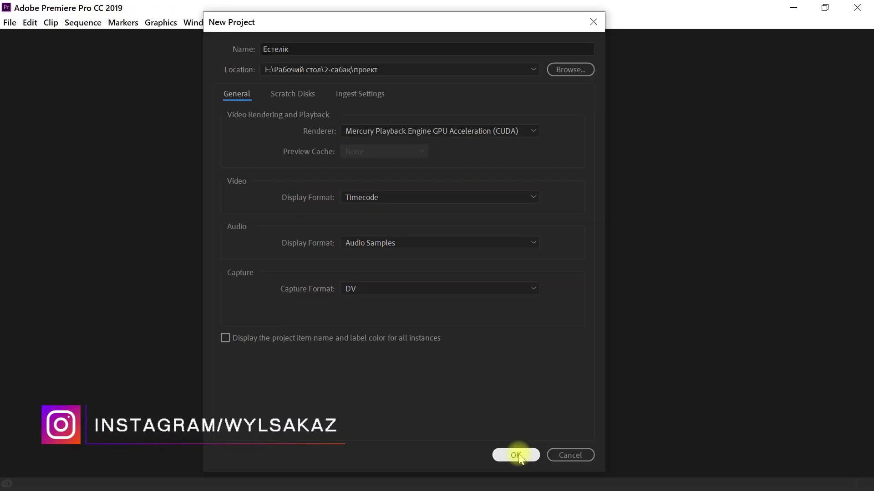
click(514, 454)
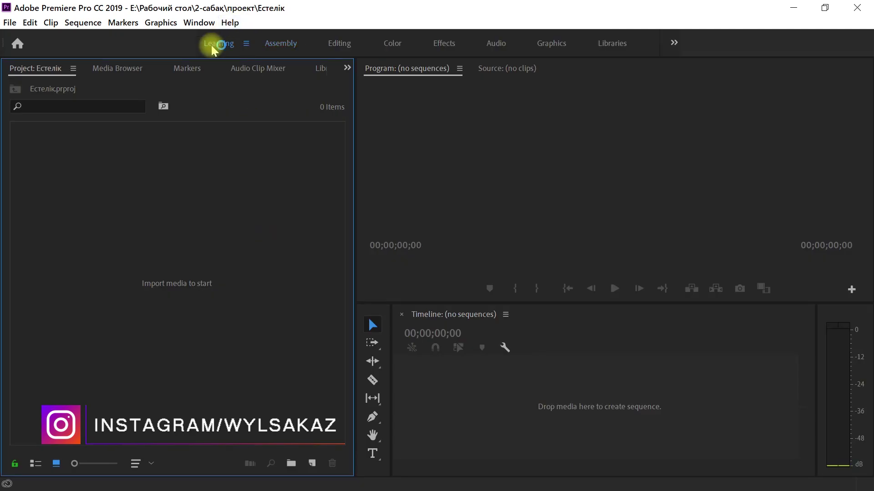
Step: Switch to the Learning workspace and close its panels, including Learn, Source and Program, keeping only the tools and audio meters
click(213, 43)
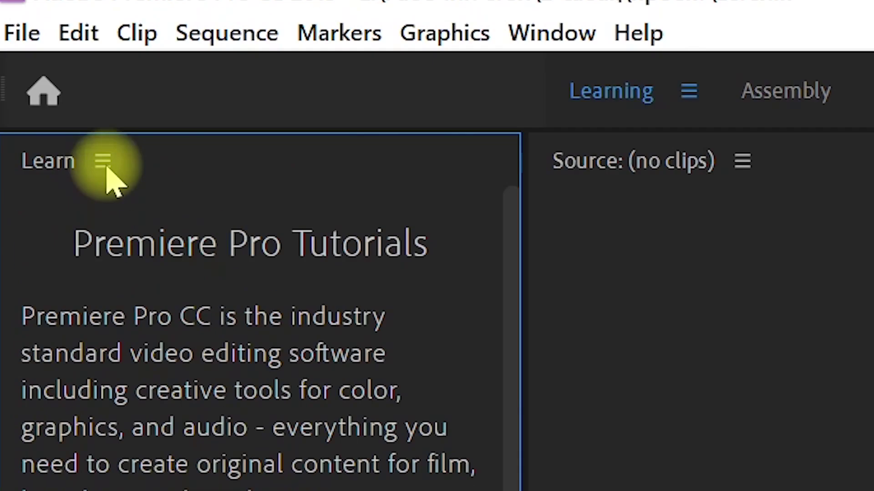
click(104, 162)
click(179, 181)
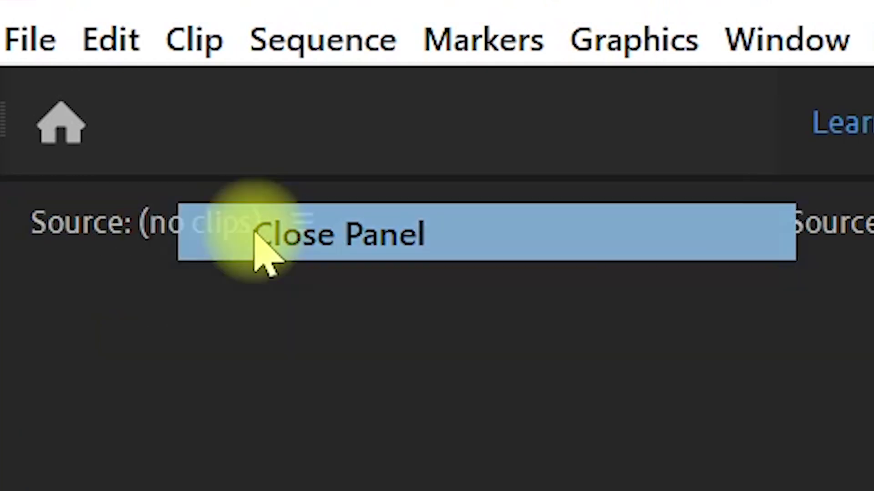
click(209, 161)
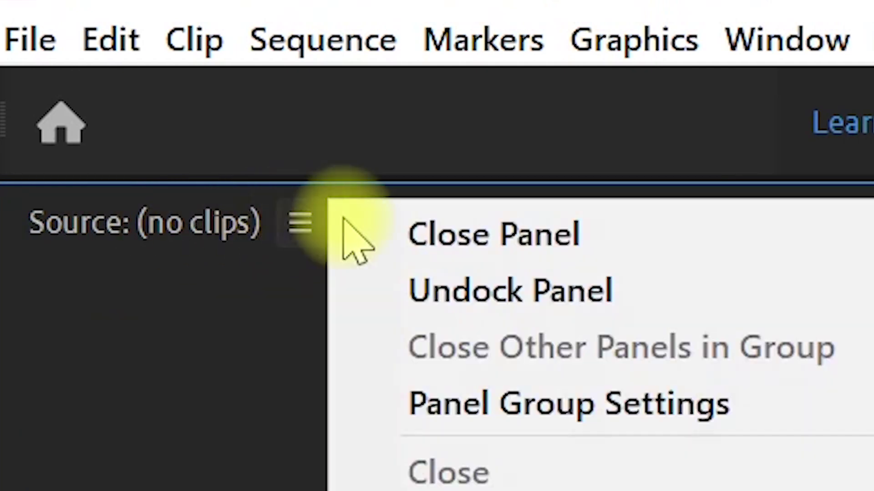
click(344, 221)
click(410, 222)
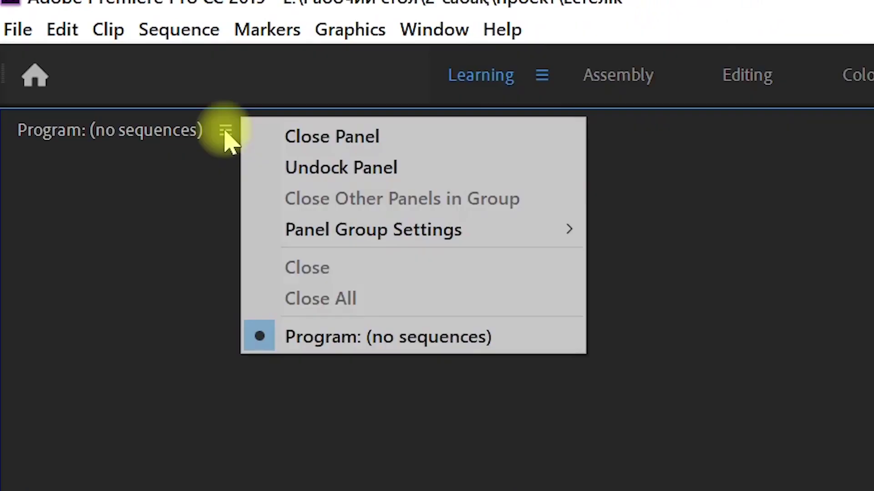
click(455, 234)
click(288, 224)
click(355, 233)
click(150, 69)
click(157, 70)
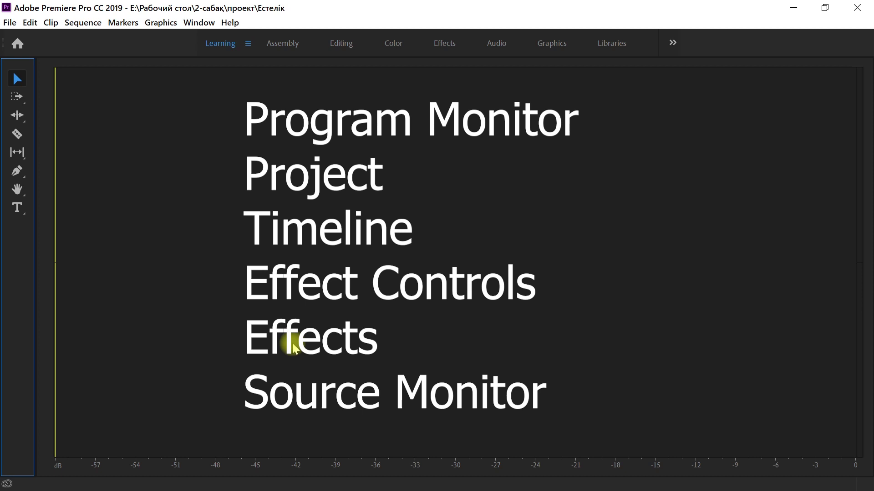
Step: Add the Effect Controls, Effects and Project panels to the emptied workspace
click(211, 23)
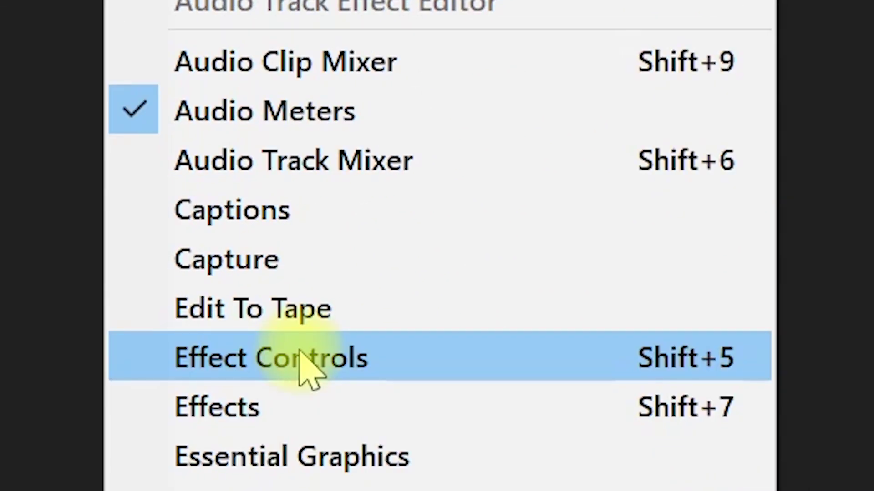
click(309, 371)
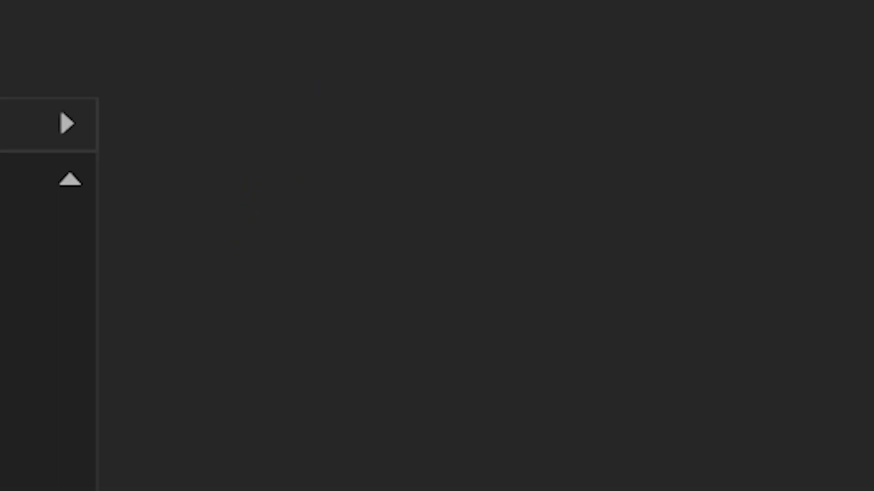
click(371, 78)
click(808, 490)
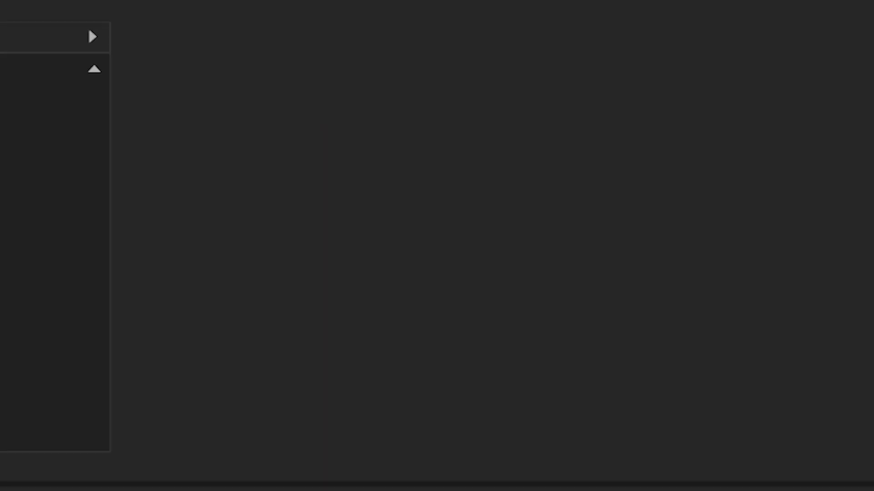
click(356, 65)
click(452, 430)
Step: Add the Source Monitor and Timeline panels to the workspace
click(199, 23)
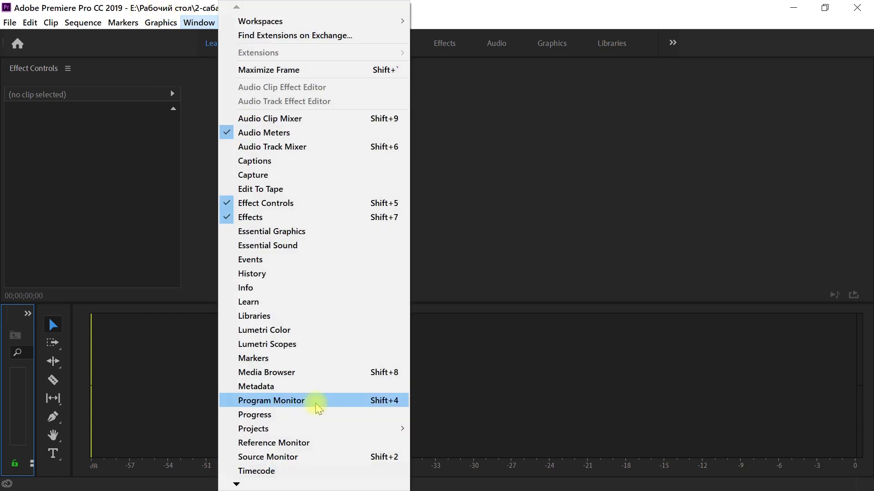
click(257, 459)
click(199, 22)
click(327, 429)
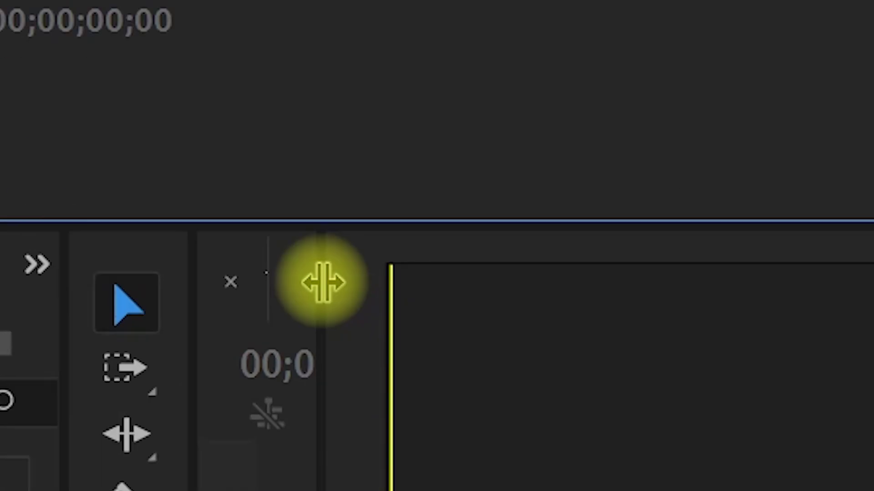
Step: Narrow the audio meters to a slim strip beside the Timeline and widen the Project and Effects panel group
drag(441, 259, 873, 481)
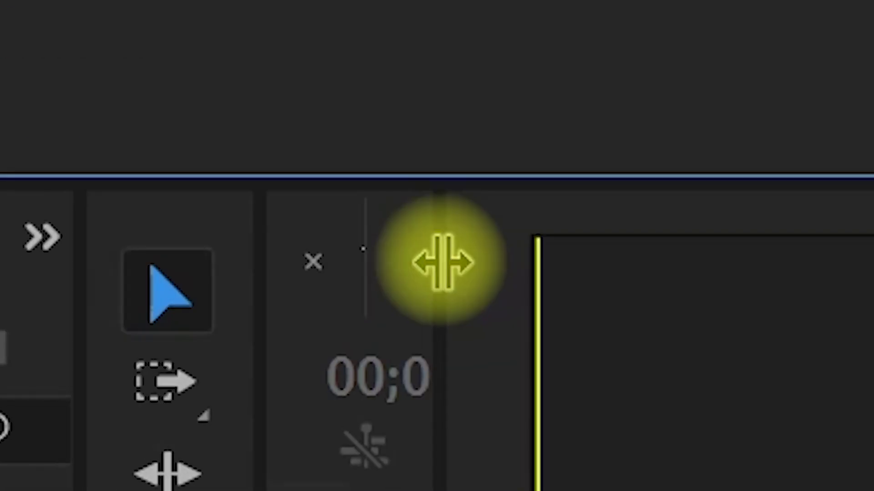
drag(798, 363, 864, 370)
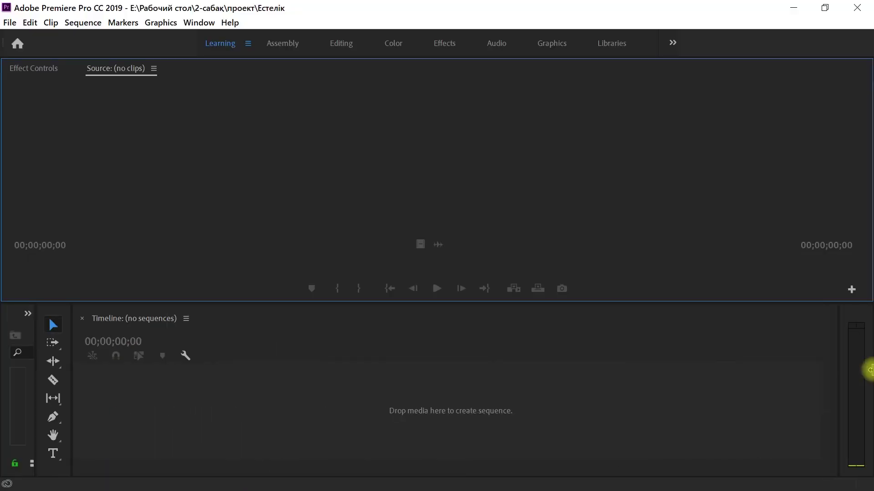
drag(36, 345, 191, 344)
click(286, 413)
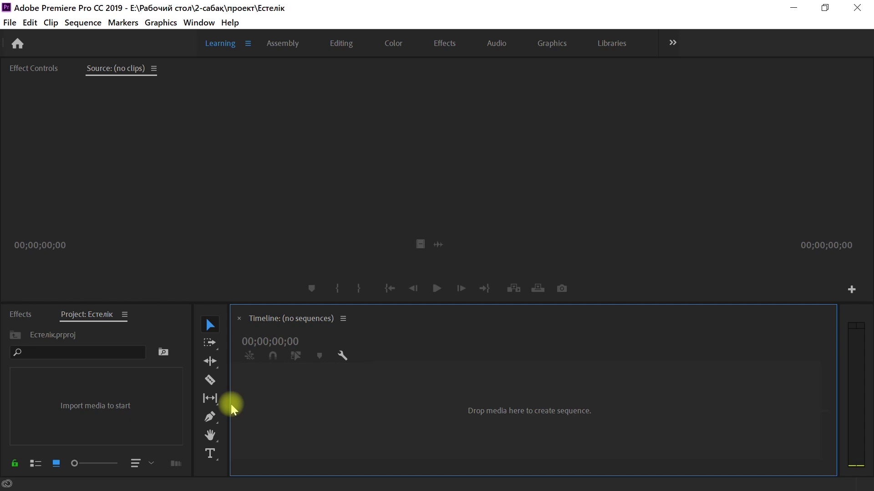
Step: Move the Project panel into the group with Effect Controls and Source, placing it before Effect Controls
click(81, 314)
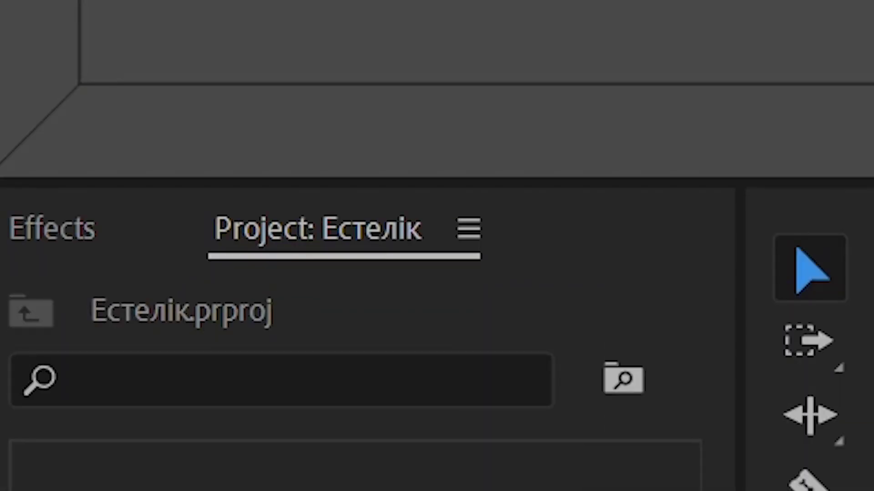
drag(314, 229, 86, 74)
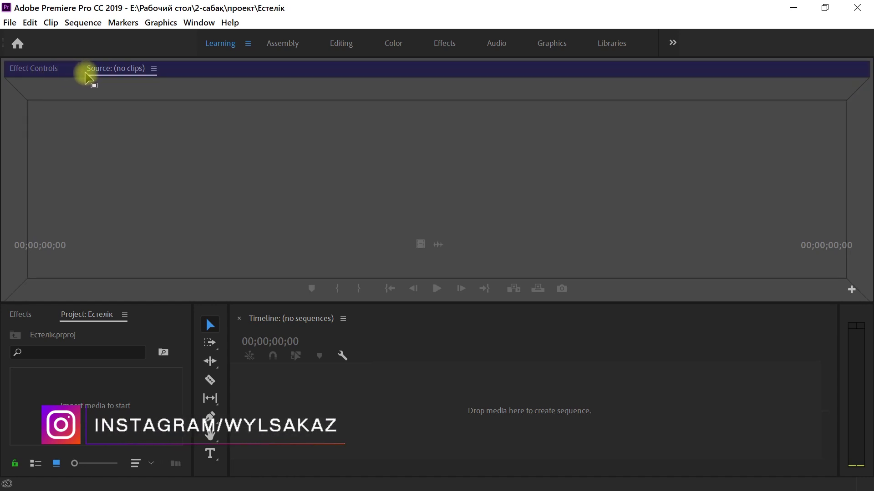
drag(87, 75, 86, 72)
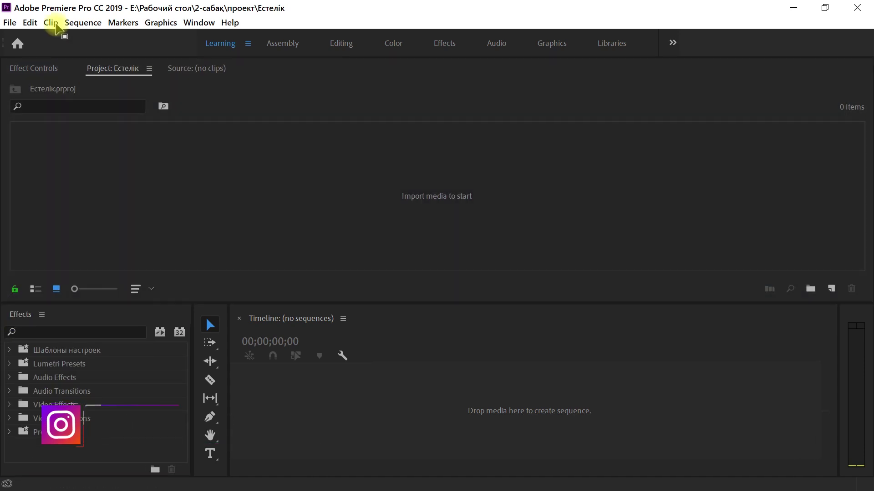
drag(56, 24, 40, 69)
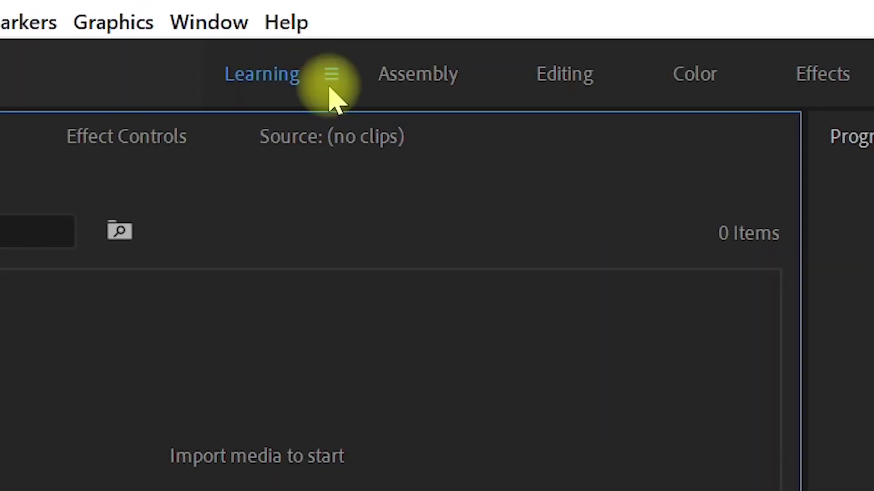
Step: Save the current panel layout as a new workspace named wylsakaz
click(247, 48)
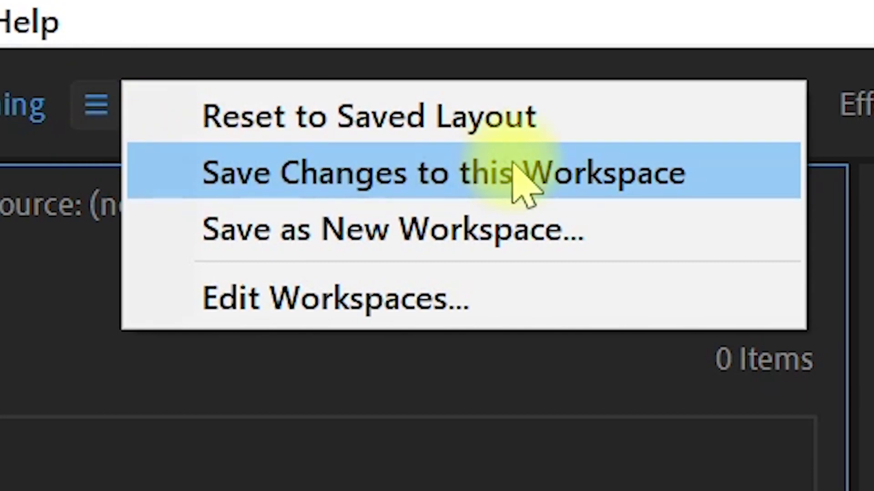
click(592, 186)
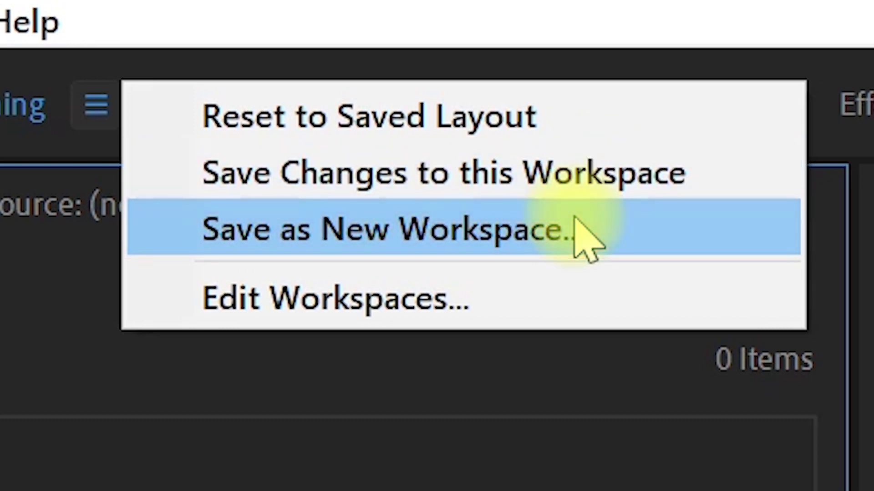
click(574, 219)
text(wylsakaz)
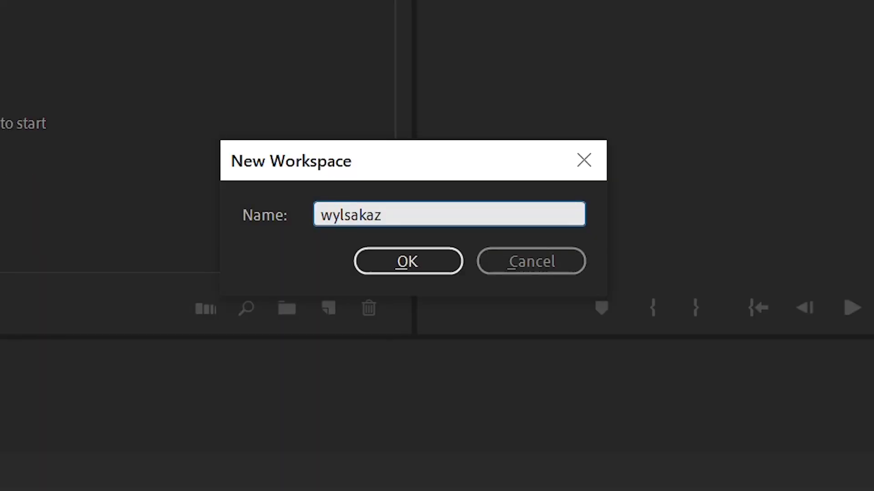
click(398, 260)
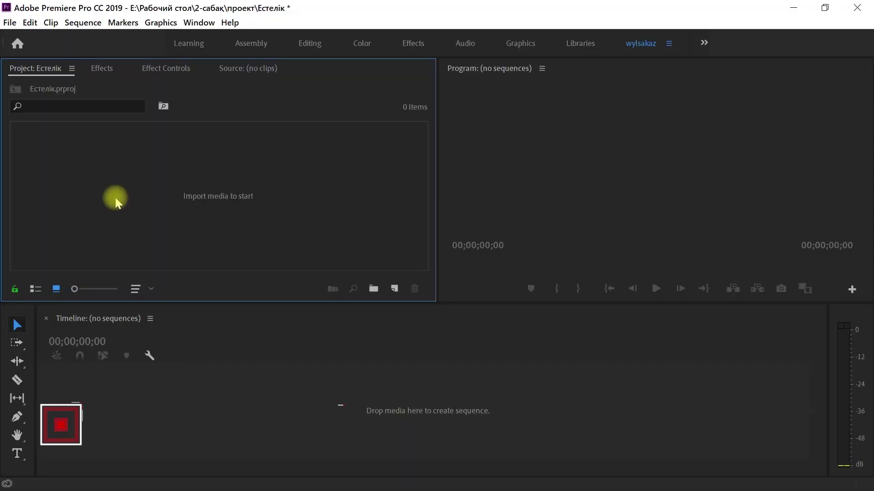
Step: Import all seven clips from the видео folder inside 2-сабақ as individual files, and undo the import
double_click(116, 197)
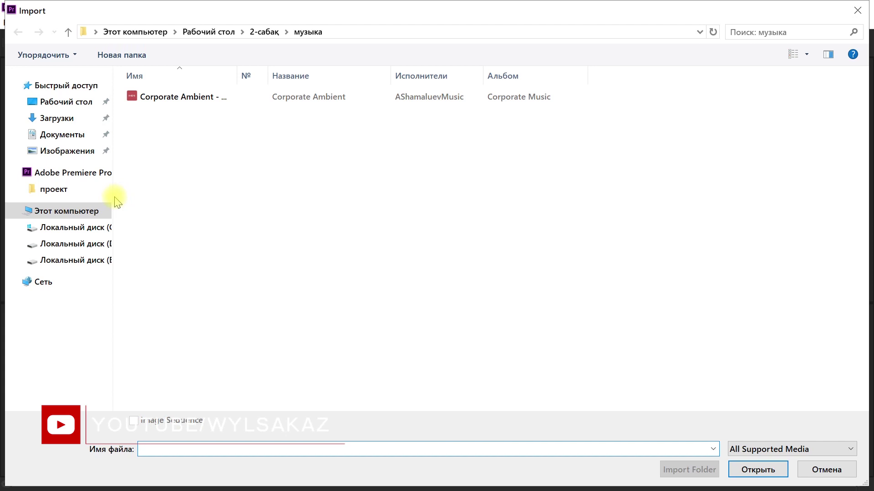
click(265, 32)
click(145, 101)
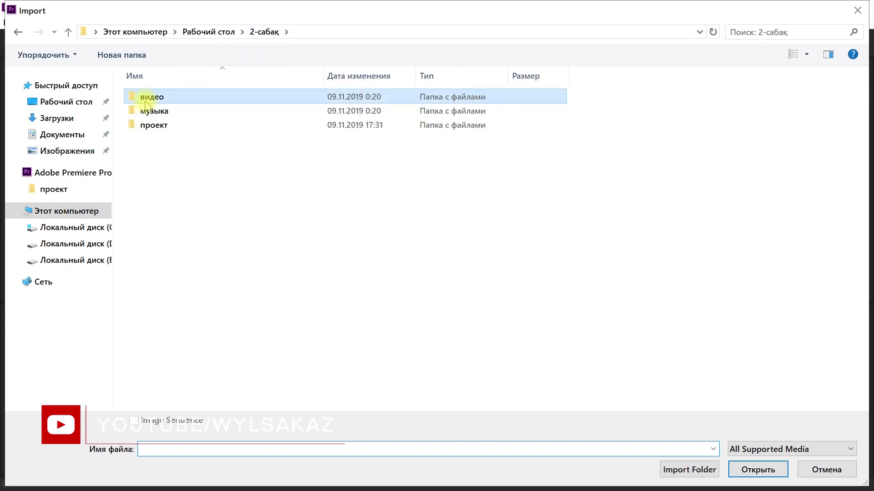
double_click(146, 104)
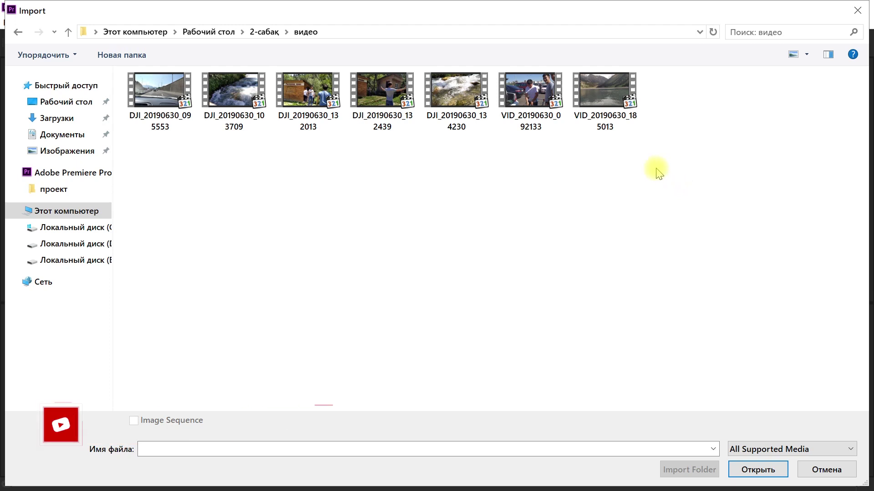
drag(693, 165, 133, 84)
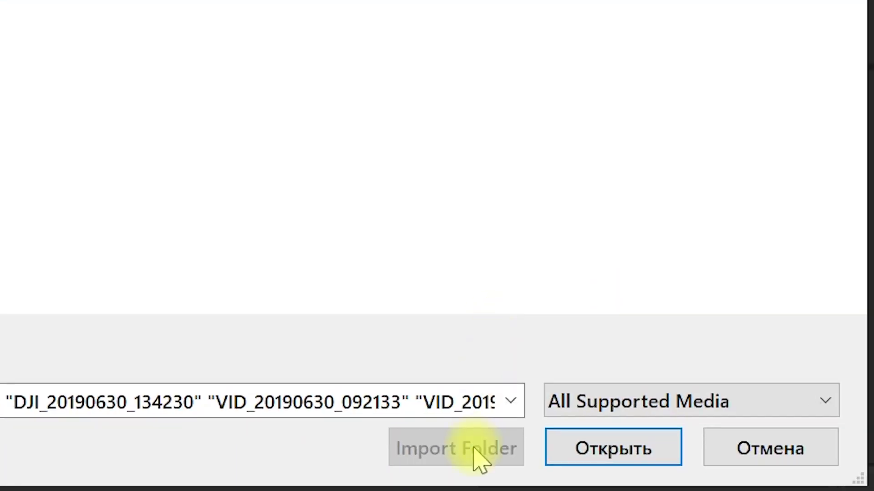
key(Return)
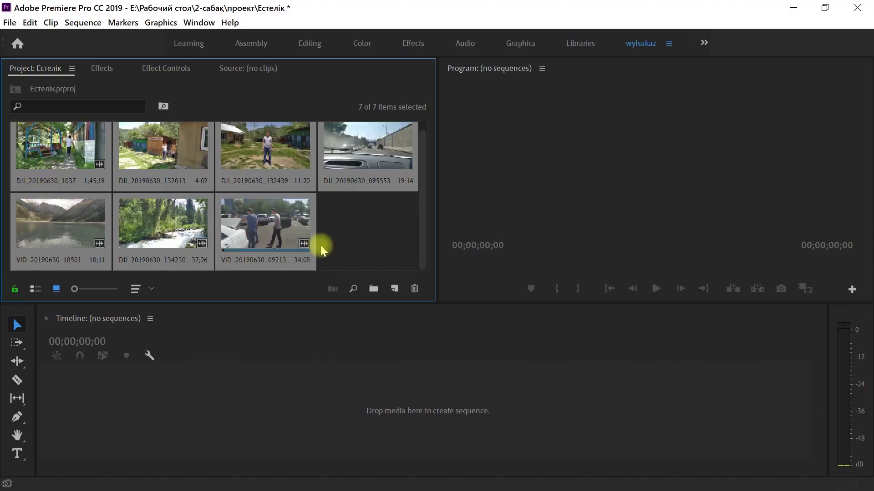
key(ctrl+z)
Step: Import the видео and музыка folders from 2-сабақ as whole folders, and delete both resulting bins from the project
double_click(324, 236)
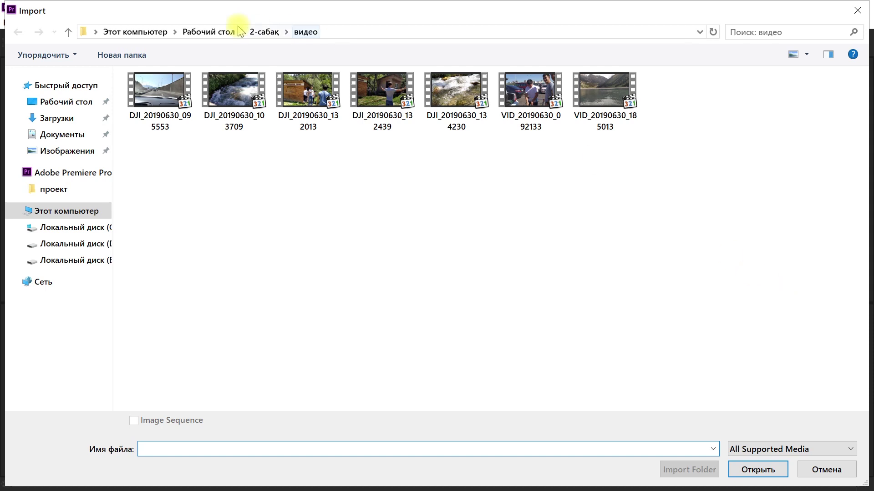
click(262, 40)
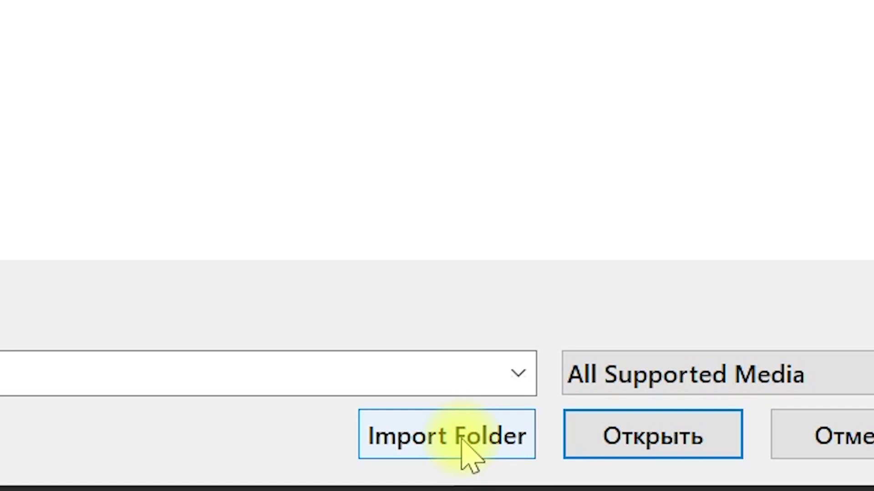
click(462, 440)
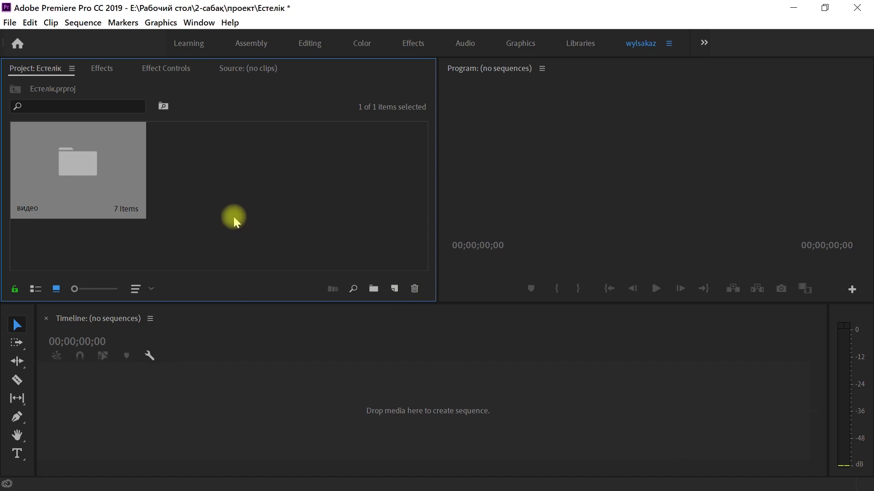
double_click(234, 217)
click(153, 111)
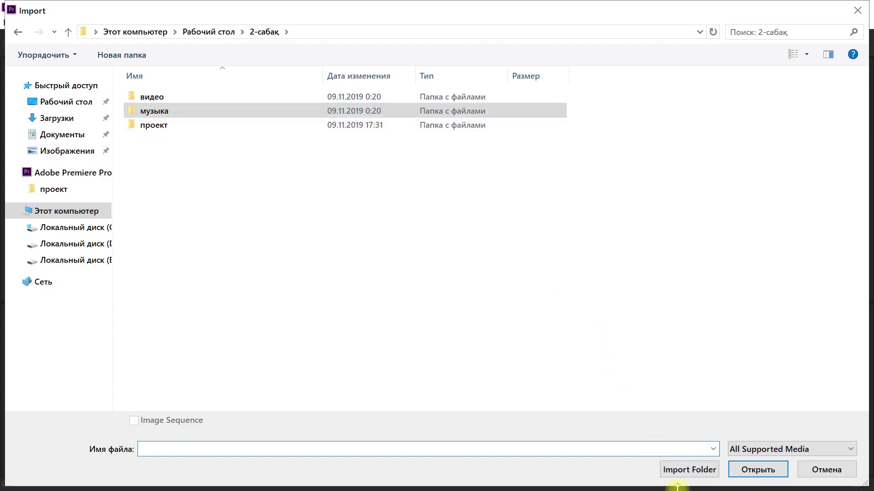
click(675, 469)
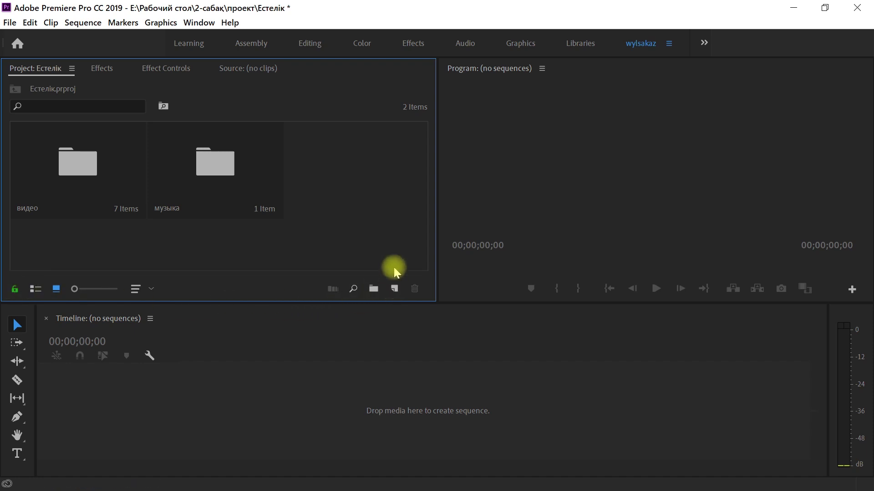
drag(361, 247, 32, 154)
double_click(32, 154)
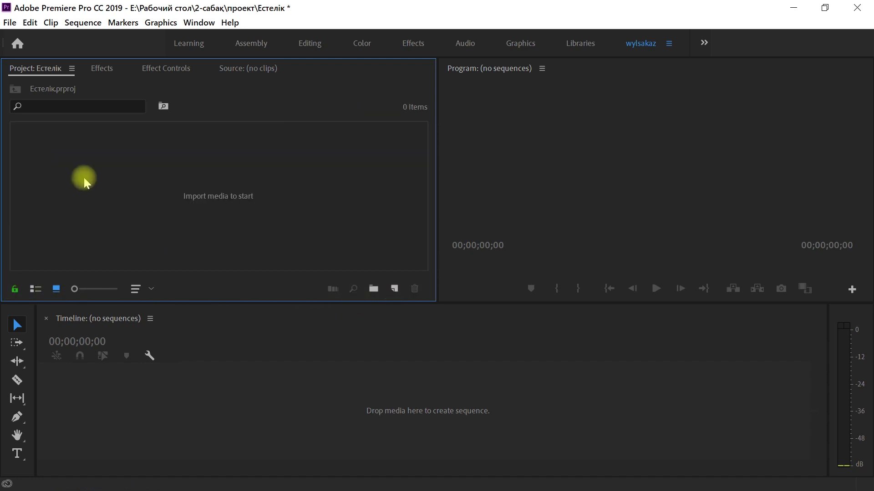
Step: Import the seven clips from the видео folder and the Corporate Ambient track from the музыка folder as individual files
double_click(370, 248)
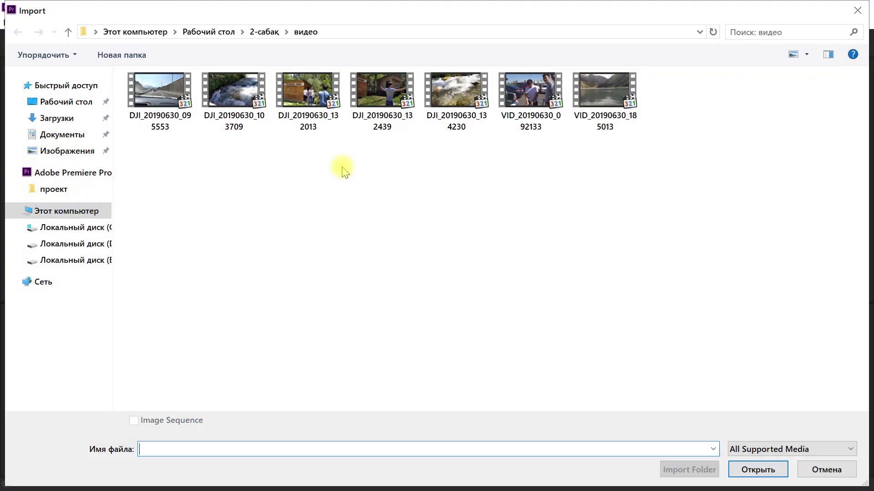
click(272, 32)
double_click(230, 112)
double_click(231, 94)
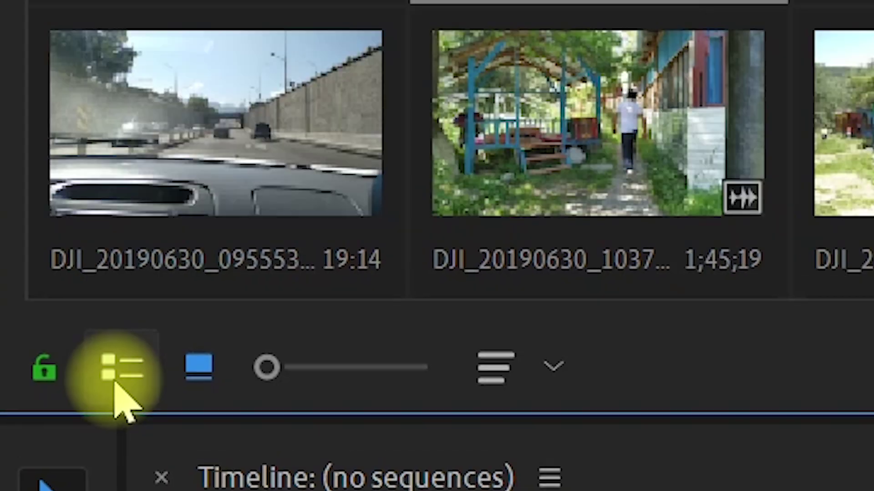
Step: Switch the project items to list view and back to icon view
click(127, 360)
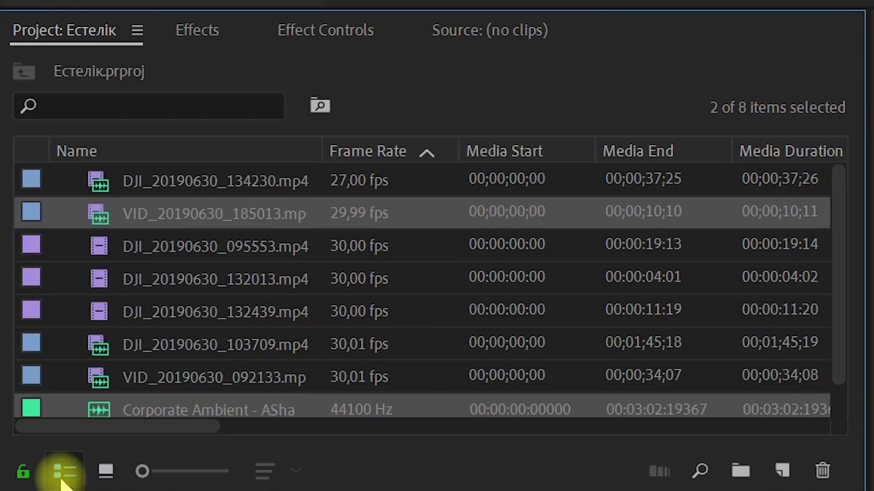
scroll(123, 310, down, 1)
scroll(122, 301, up, 1)
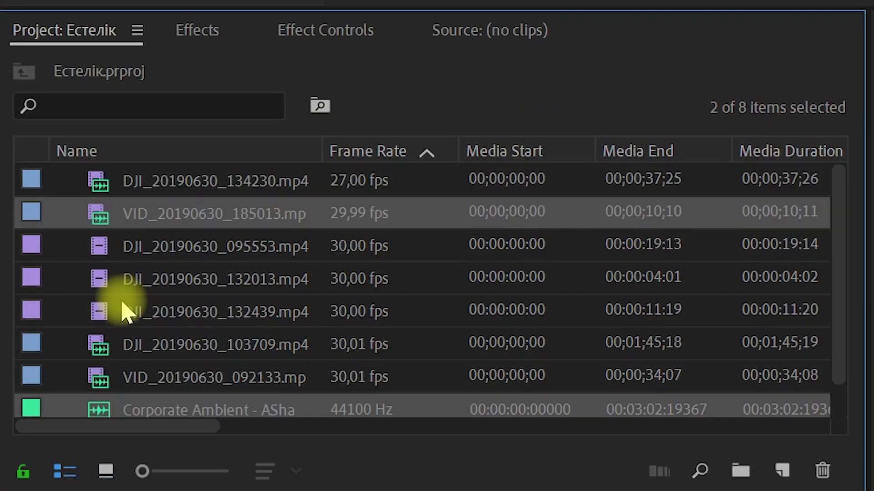
click(102, 475)
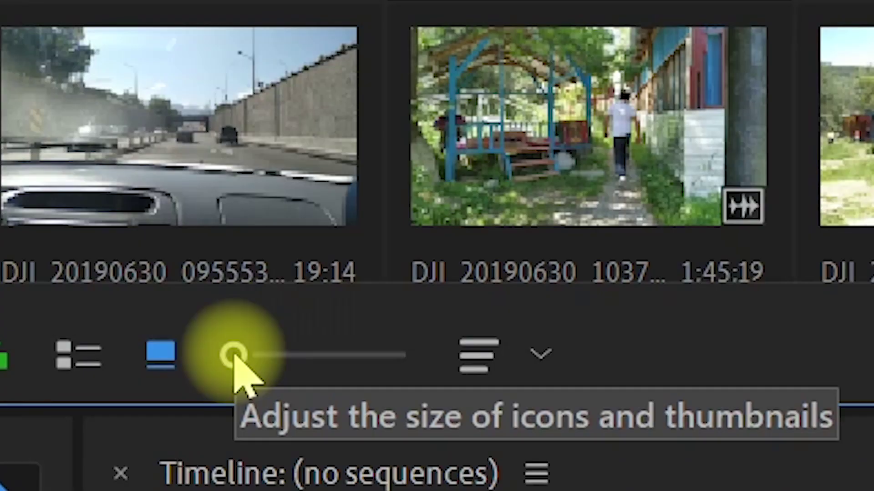
Step: Enlarge the clip thumbnails in the project and reduce them back to the smallest size
drag(233, 359, 319, 359)
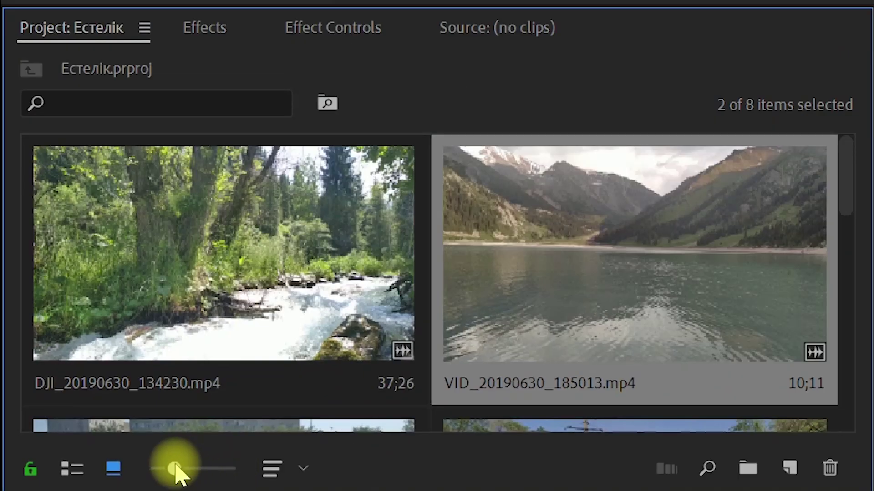
drag(176, 467, 116, 473)
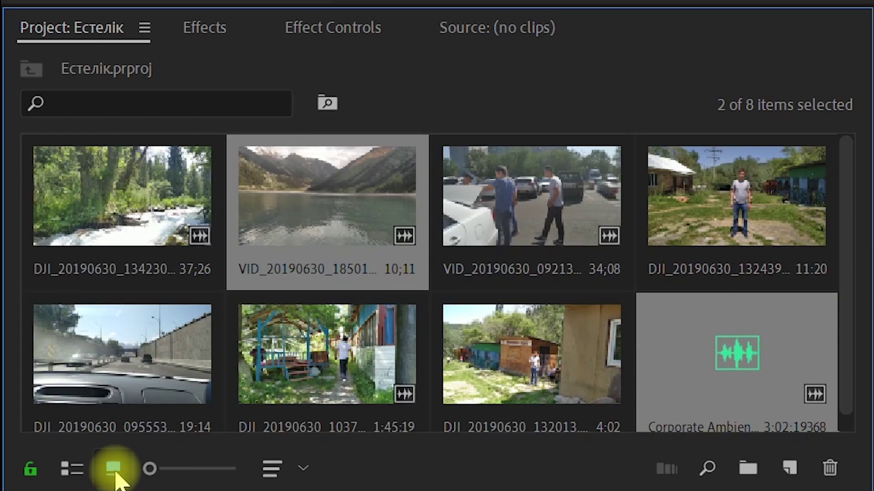
click(302, 468)
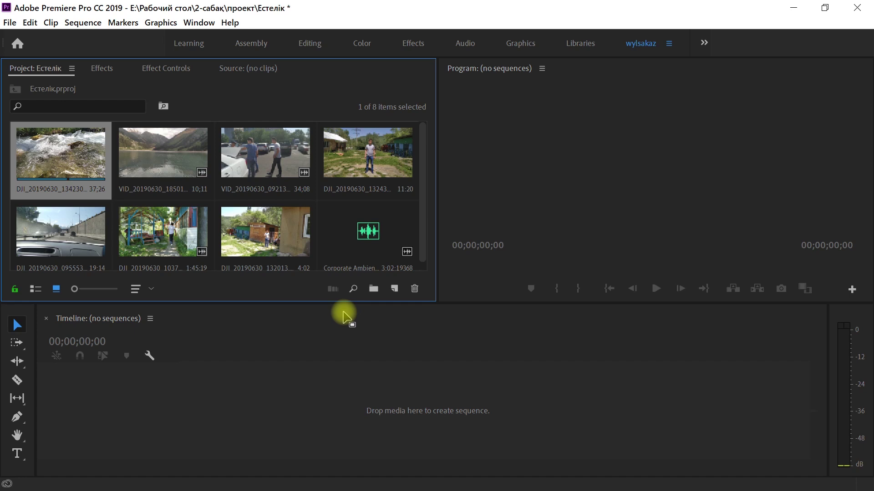
drag(345, 310, 351, 307)
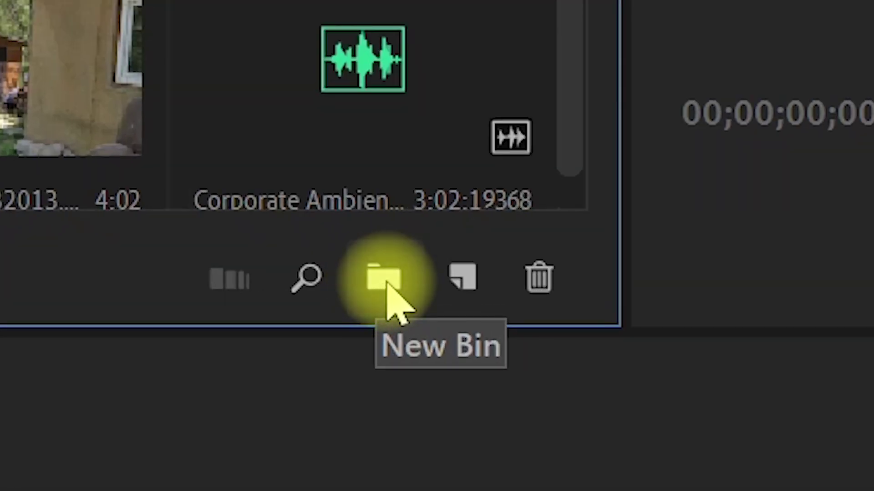
Step: Select the seven video clips without the music track and try to group them in a new bin
click(385, 279)
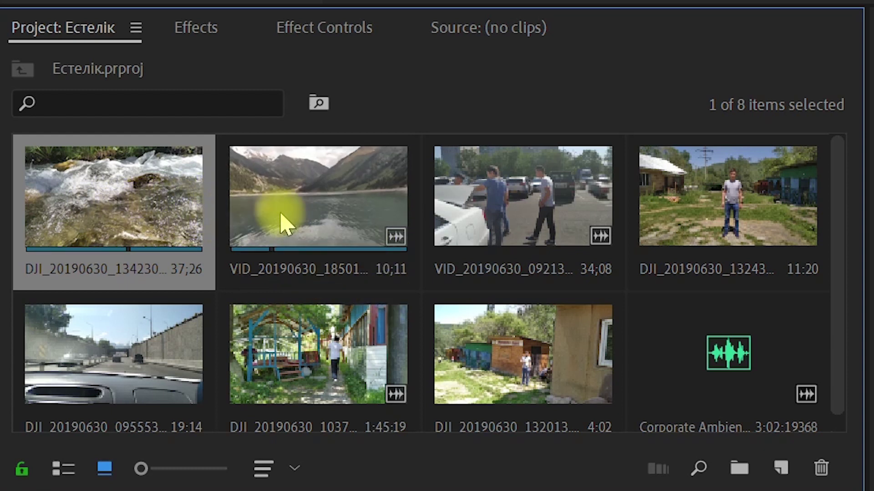
shift+click(474, 350)
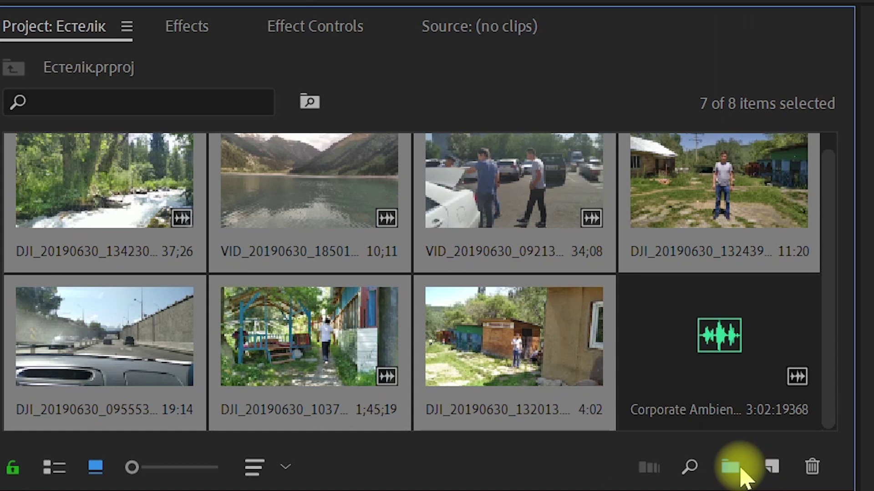
click(389, 330)
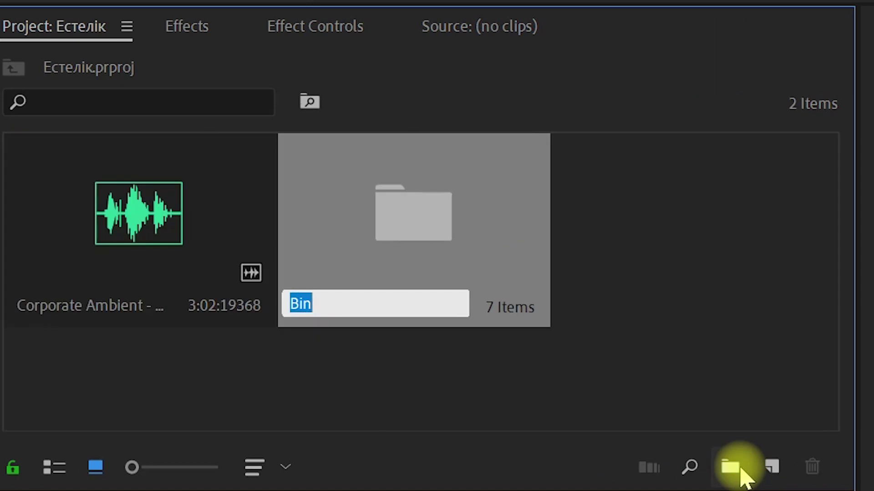
click(655, 348)
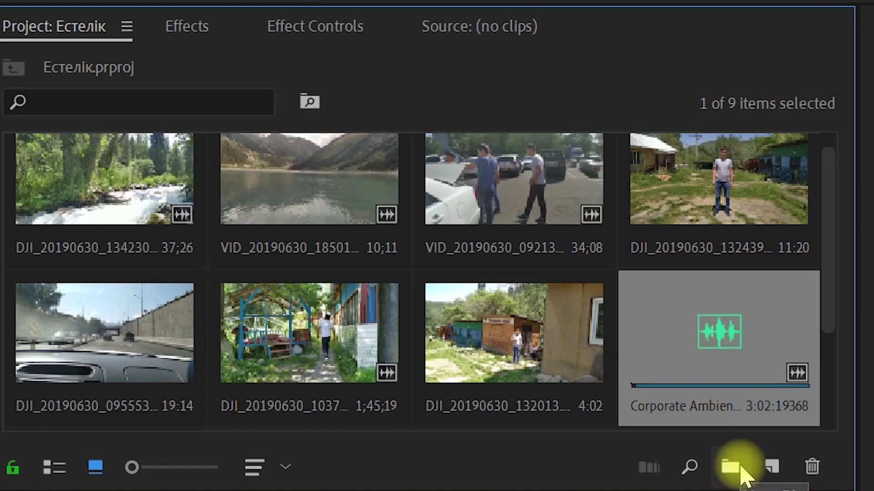
Step: Create a new bin in the project and name it video
click(731, 468)
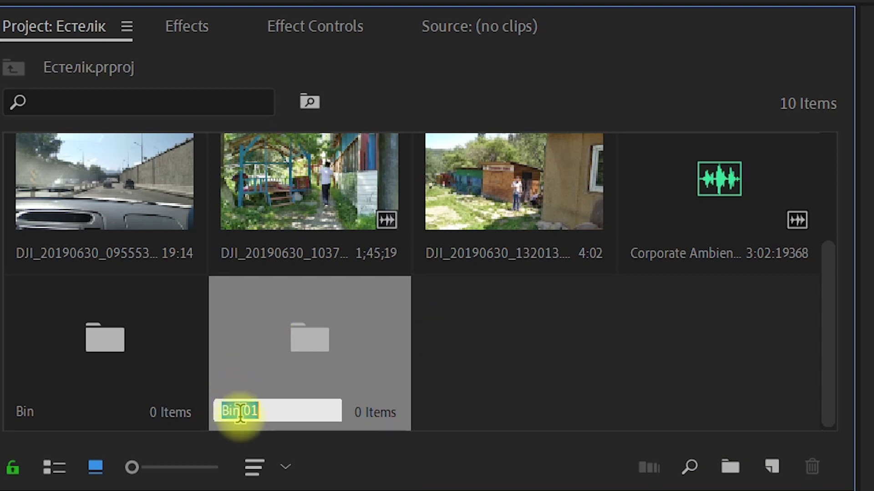
key(BackSpace)
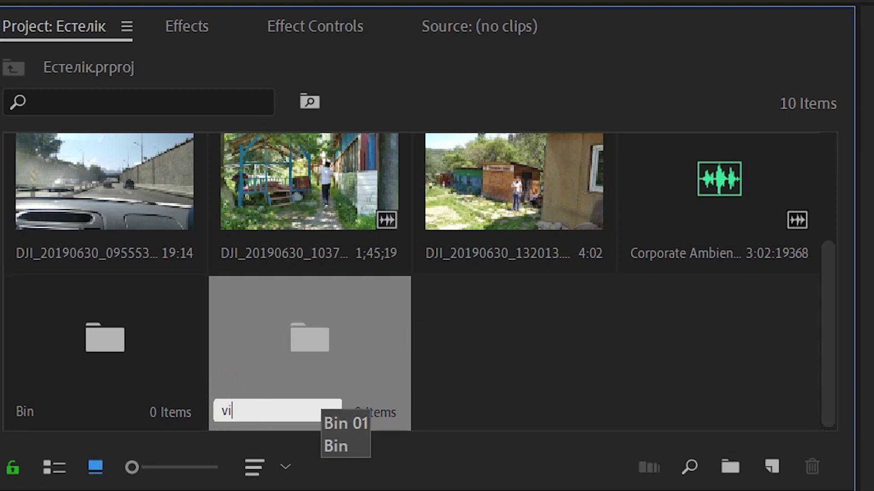
text(video)
key(Tab)
Step: Move the seven video clips from DJI_20190630_134230 through DJI_20190630_132013 into the video bin
click(335, 211)
click(187, 217)
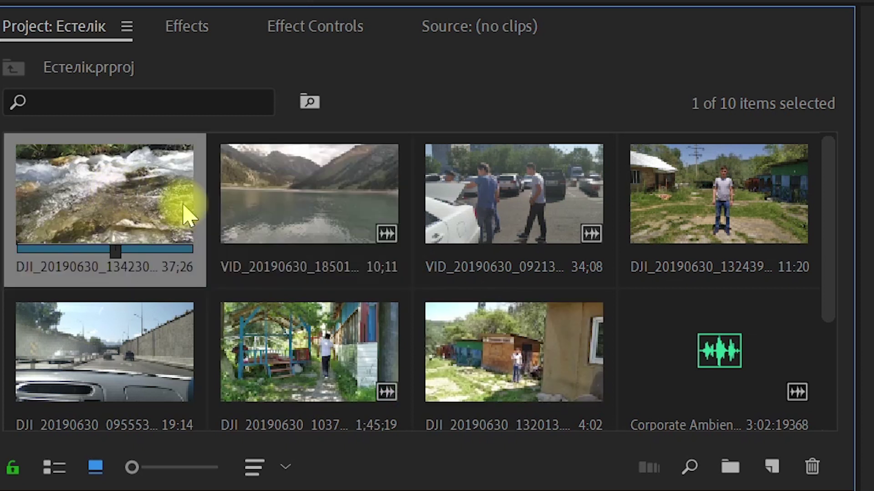
shift+click(526, 373)
scroll(523, 318, down, 3)
drag(522, 230, 321, 362)
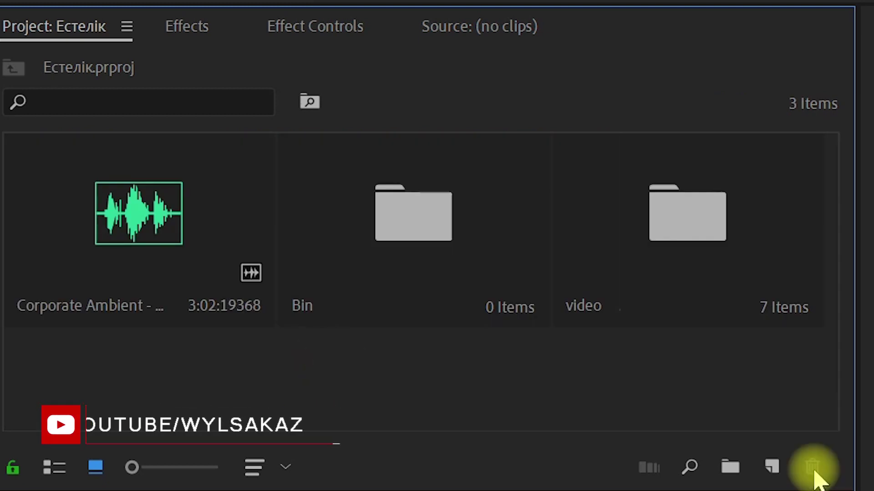
Step: Delete the empty bin named Bin, and select the remaining Corporate Ambient track and video bin
click(228, 259)
click(387, 231)
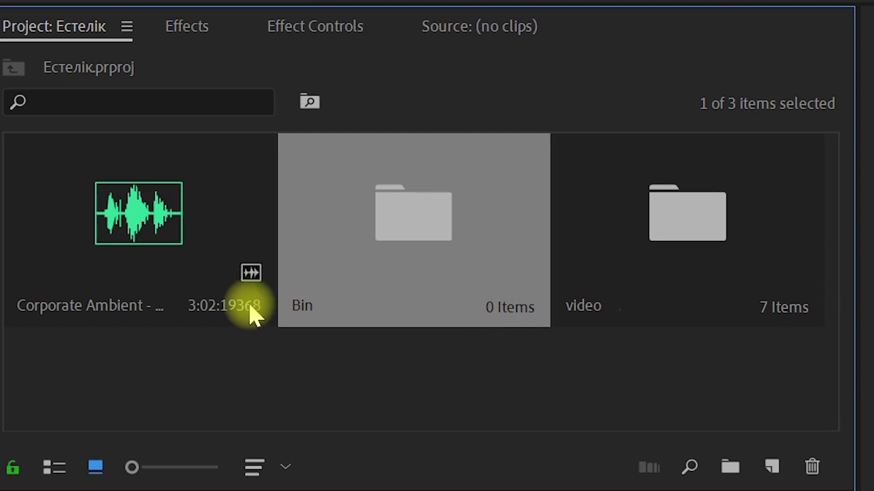
click(812, 468)
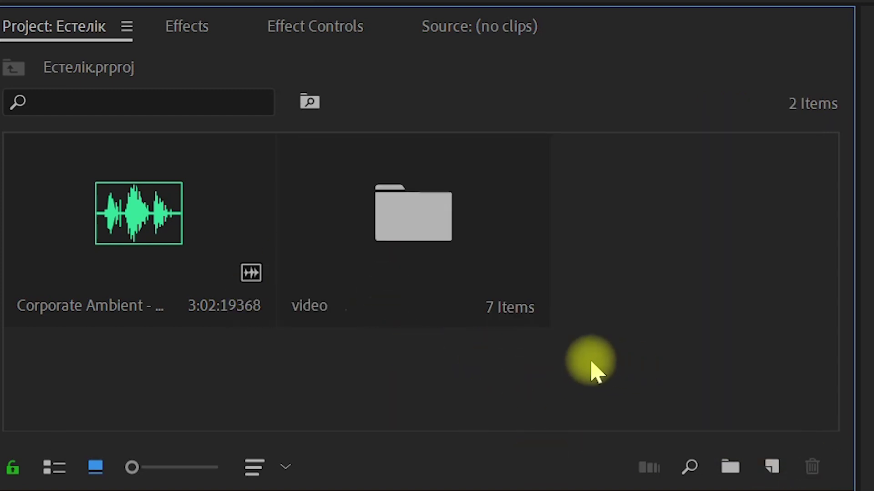
drag(616, 351, 80, 209)
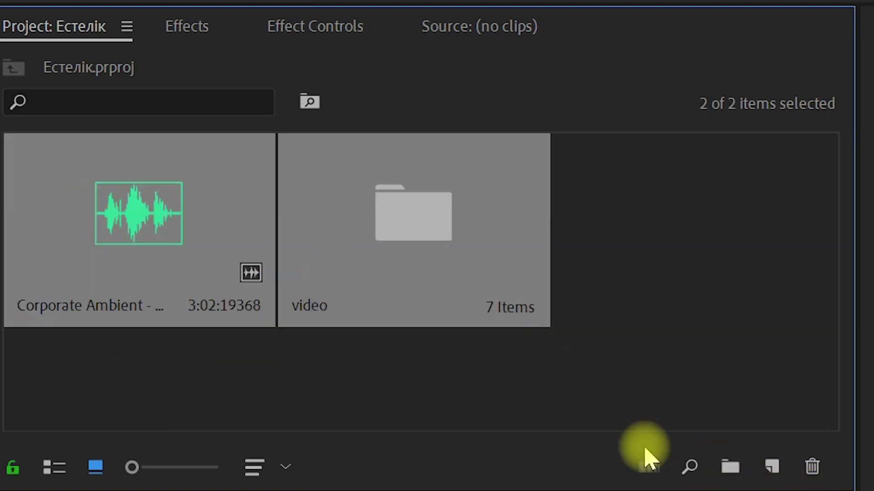
Step: Delete the selected Corporate Ambient track and video bin, and undo the deletion
key(Delete)
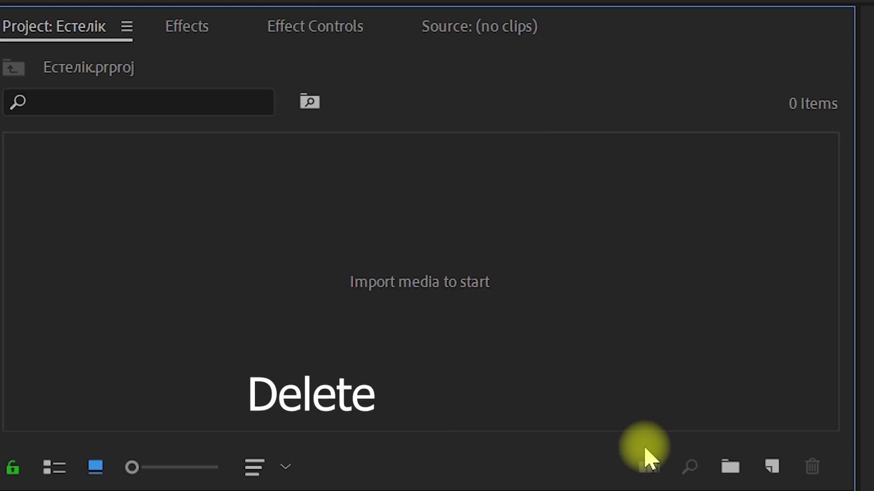
key(ctrl+z)
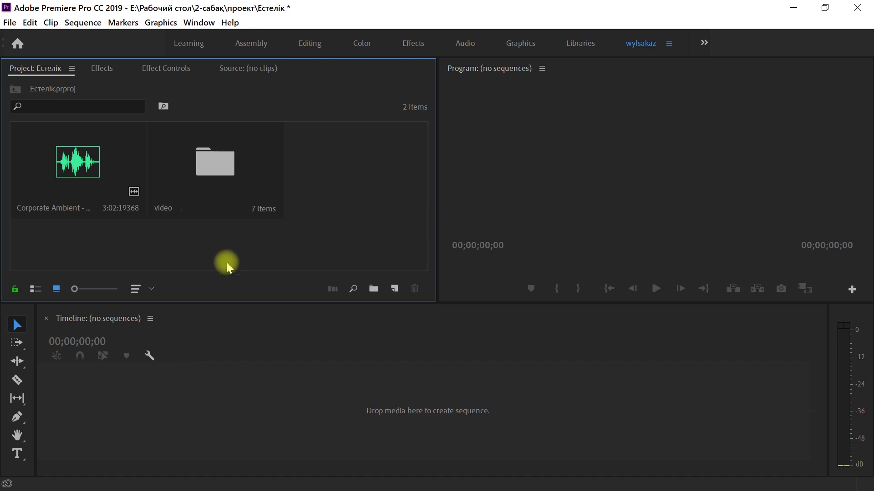
Step: Start a new sequence in the project and select the DSLR 1080p25 preset from the Digital SLR 1080p group
click(71, 321)
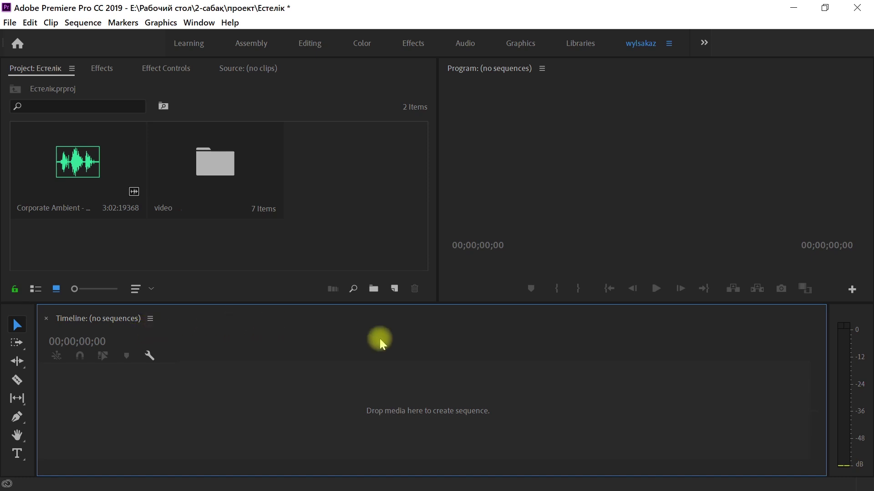
click(38, 72)
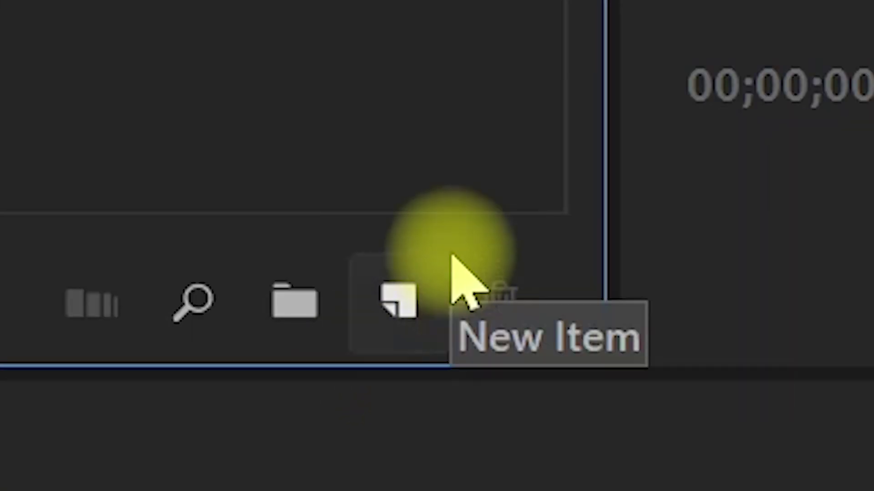
click(399, 305)
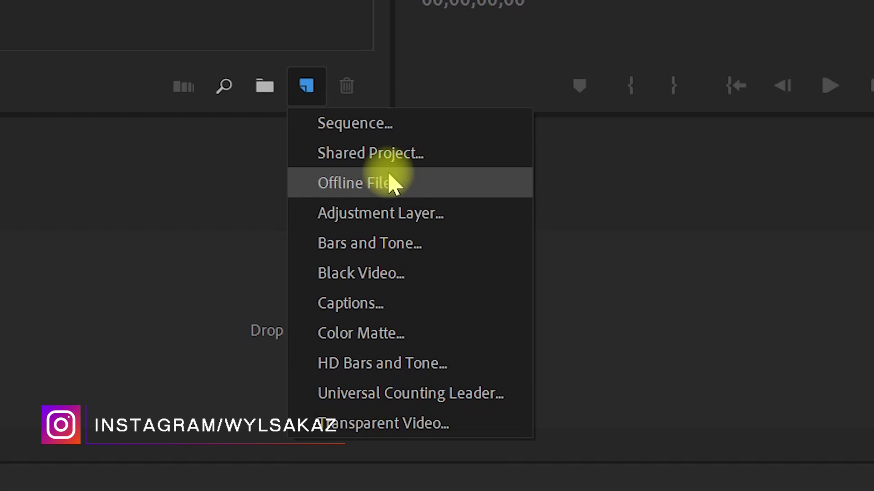
click(414, 127)
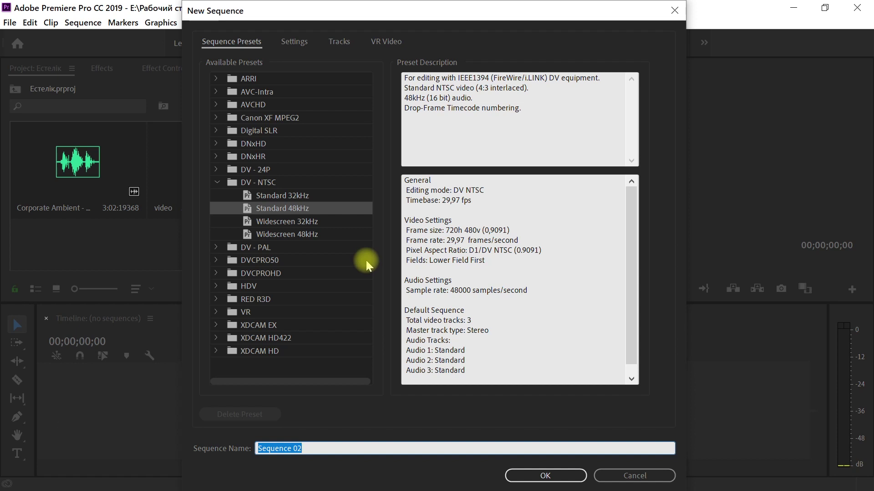
double_click(250, 183)
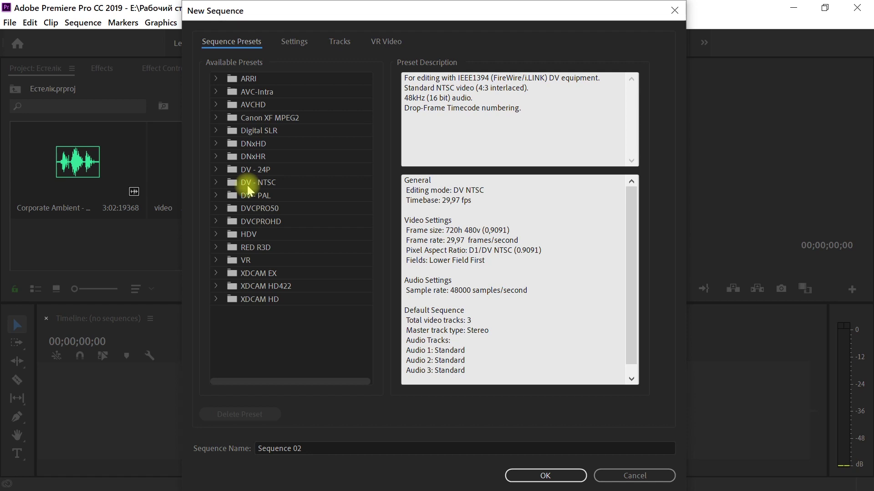
click(275, 135)
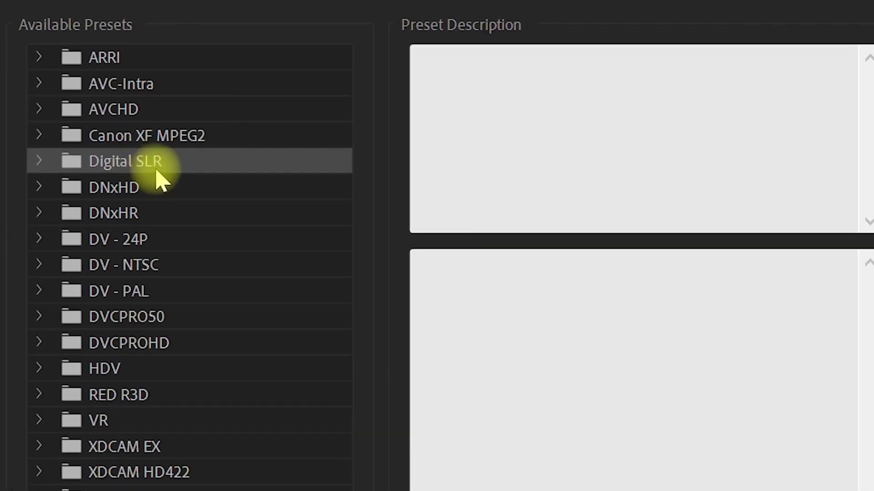
click(39, 161)
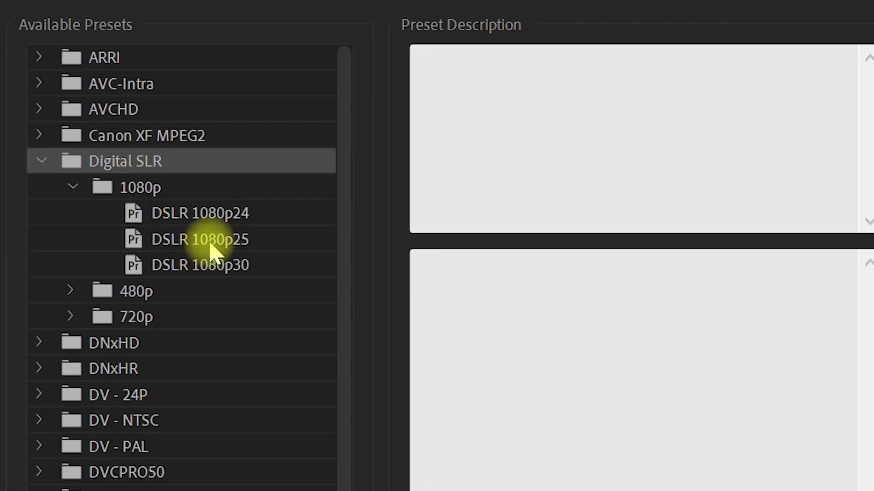
click(228, 248)
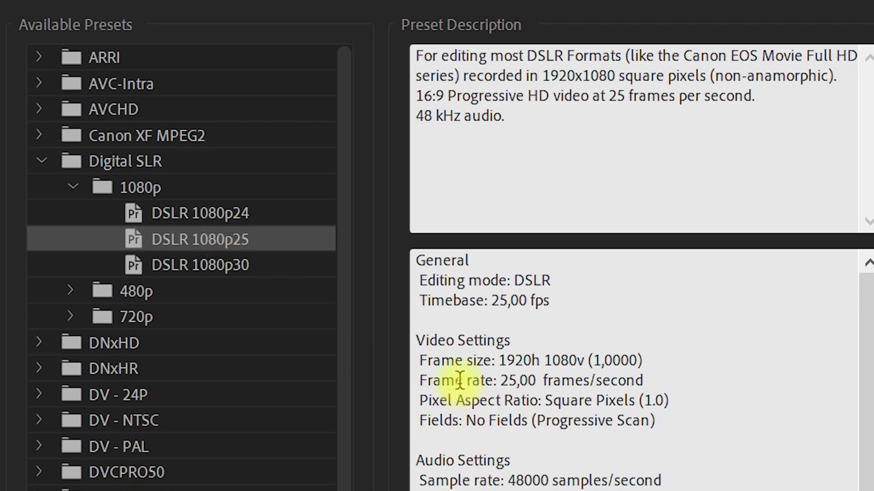
Step: Examine the frame size and frame rate in the selected preset's video settings
click(491, 352)
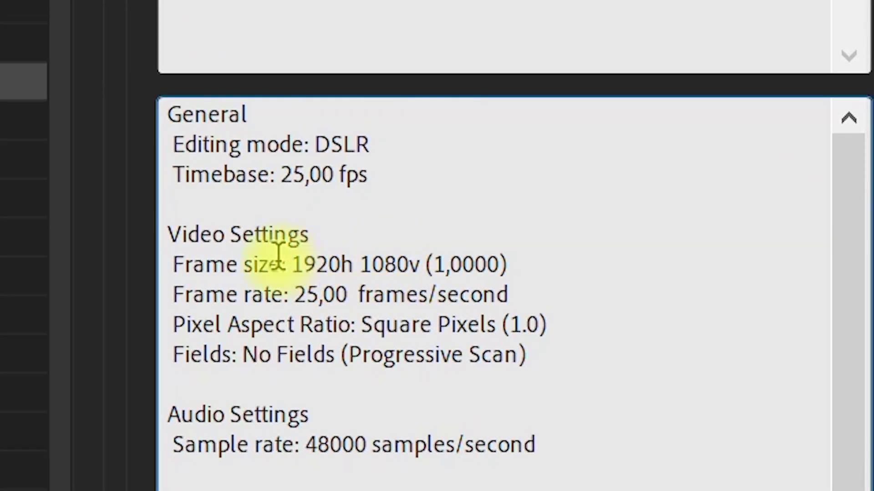
drag(292, 265, 423, 273)
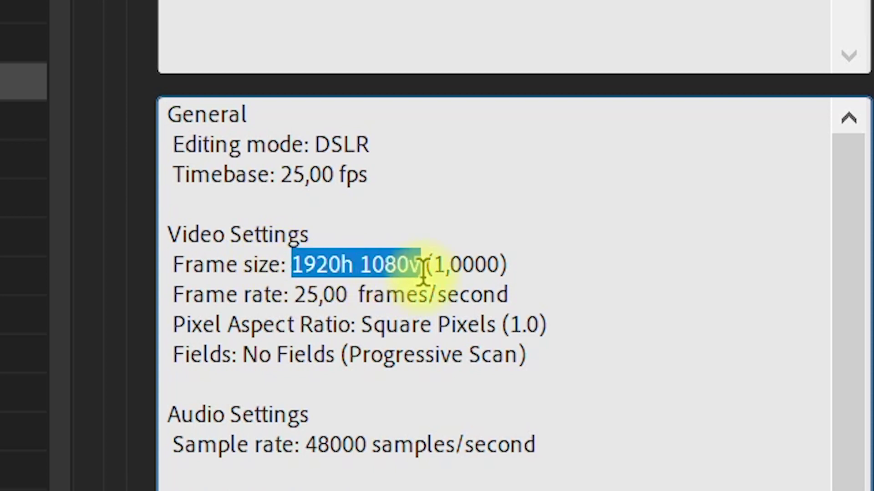
click(388, 260)
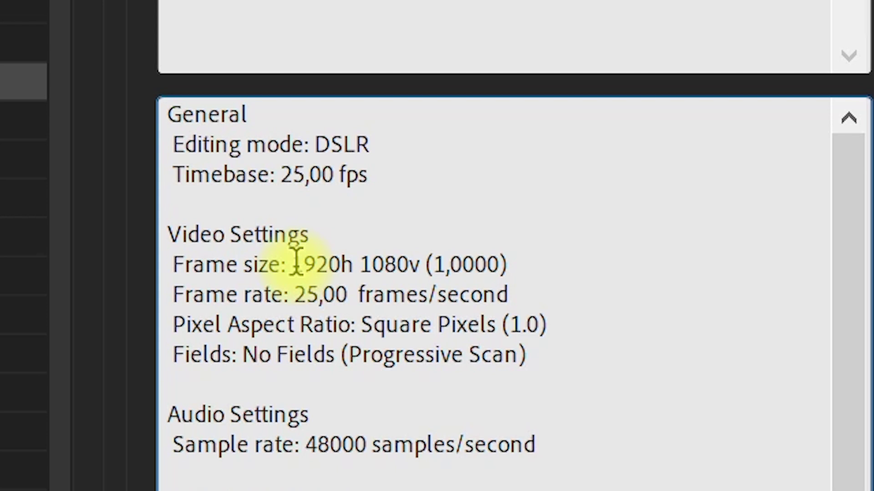
drag(295, 295, 343, 295)
click(298, 295)
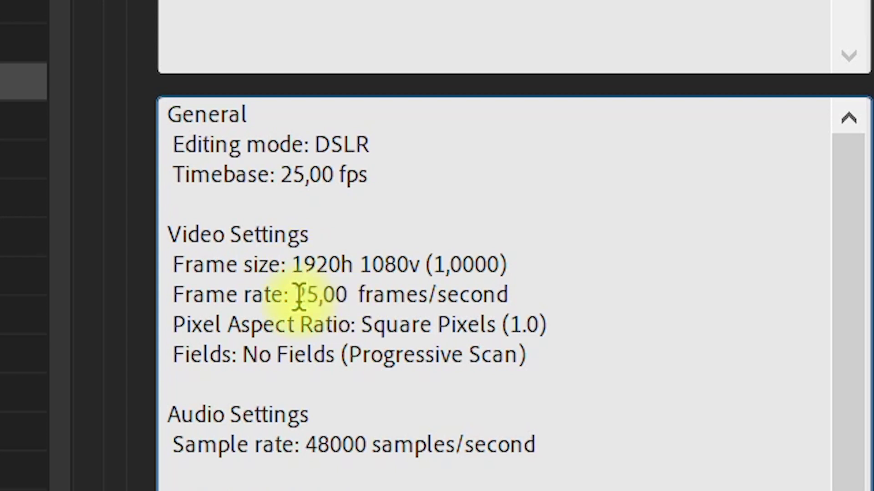
drag(297, 294, 344, 291)
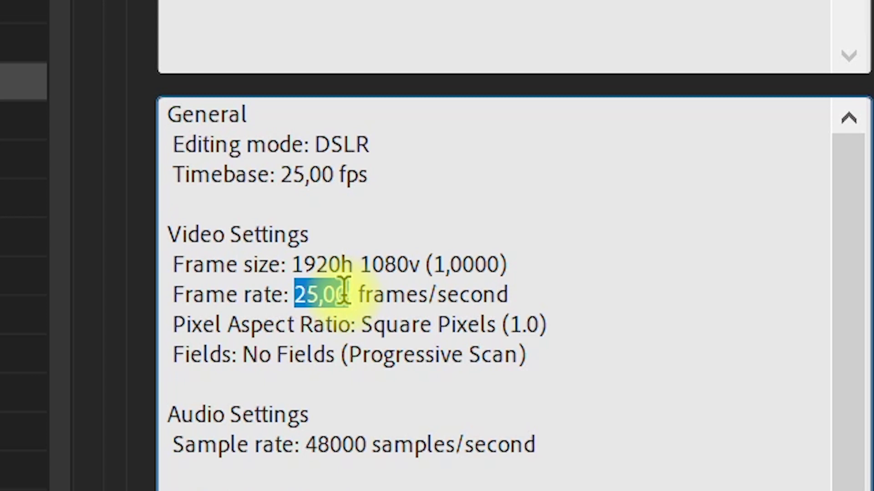
click(295, 296)
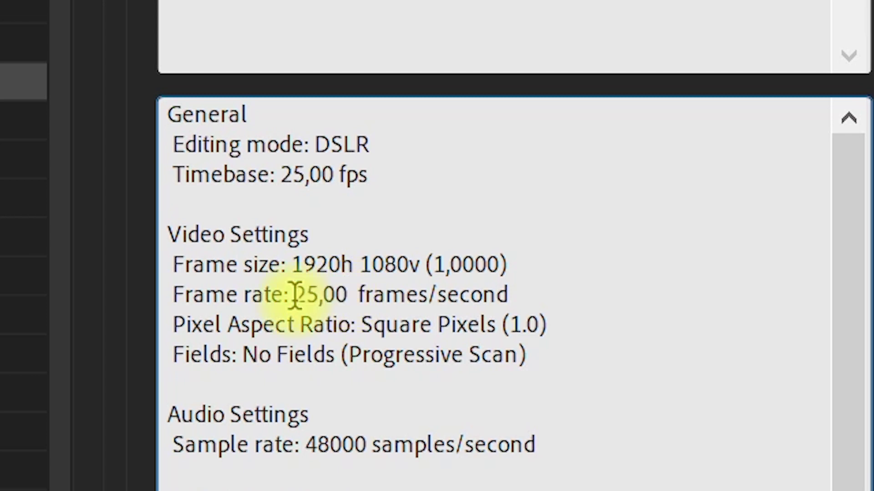
drag(294, 296, 341, 296)
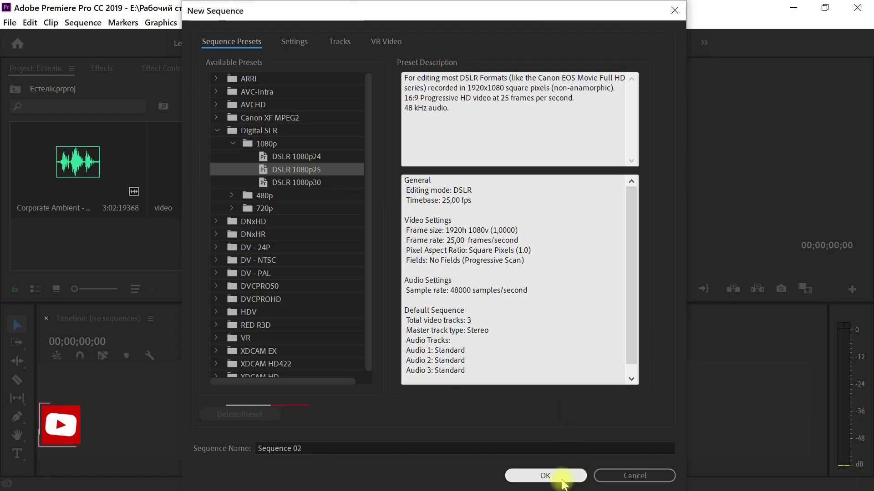
Step: Create the sequence from the chosen preset, and delete it from the project
click(563, 479)
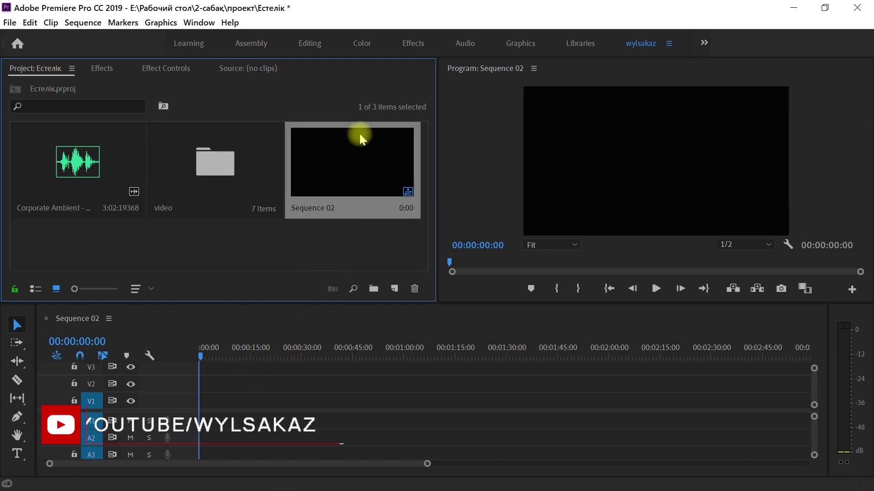
key(Delete)
Step: Open the video bin and create a new sequence from the lake clip VID_20190630_185013
double_click(223, 166)
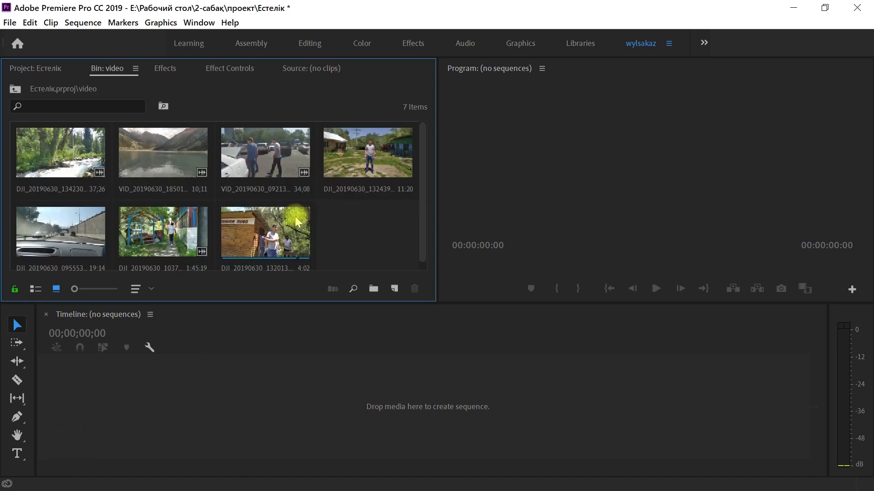
click(167, 151)
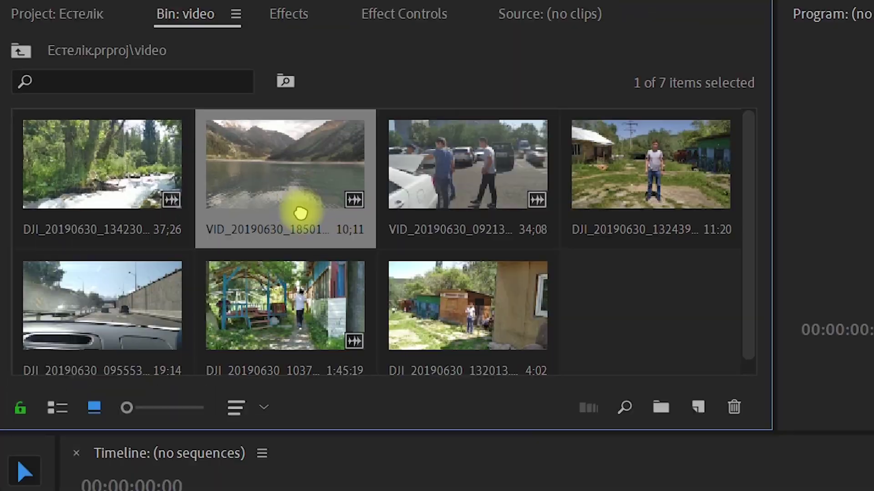
drag(171, 177, 204, 398)
Step: Scrub the playhead along the empty sequence and add VID_20190630_092133.mp4 at its start, keeping the existing sequence settings
drag(341, 337, 363, 341)
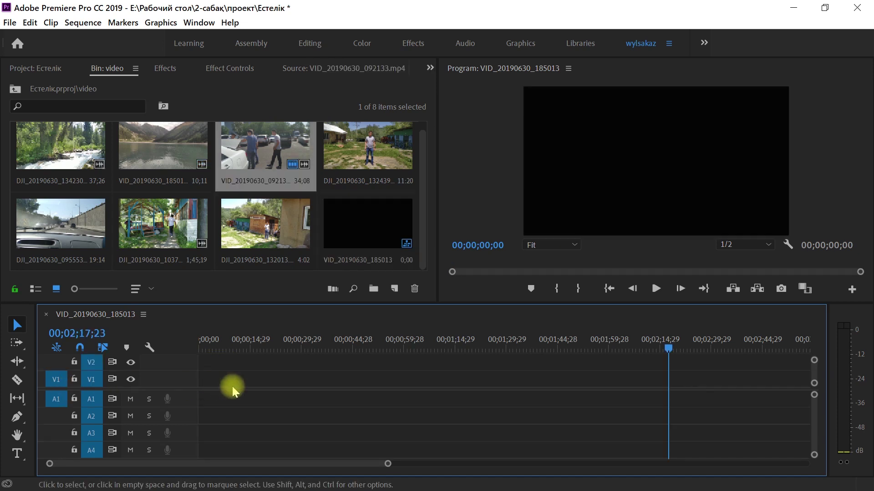
click(424, 350)
drag(441, 350, 522, 348)
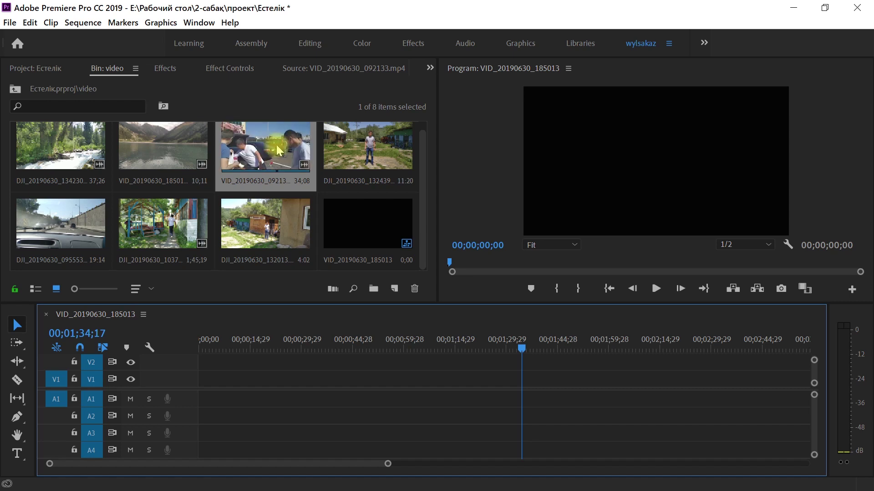
drag(277, 150, 343, 392)
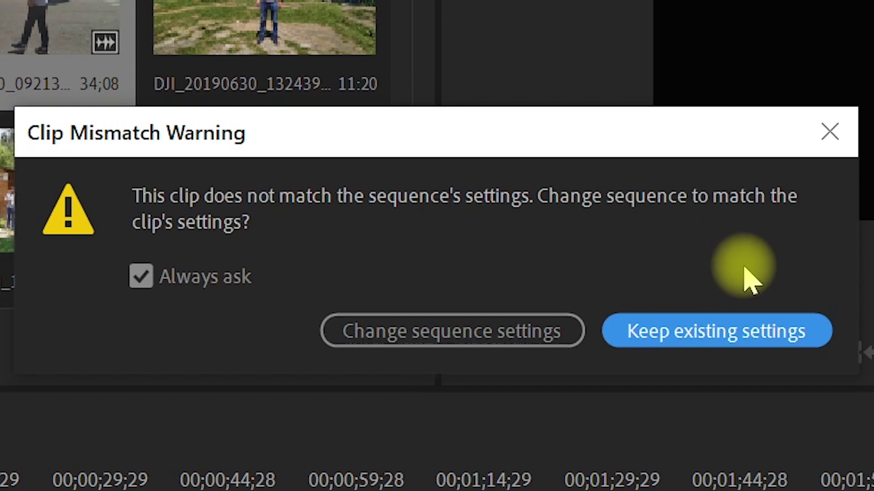
click(739, 351)
Step: Play a short stretch of the sequence from about 00;00;10;17 and stop playback
click(234, 337)
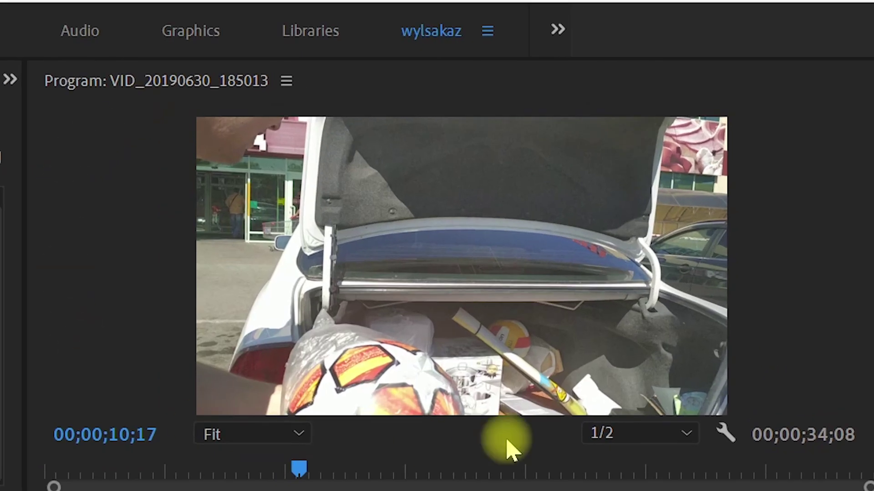
key(space)
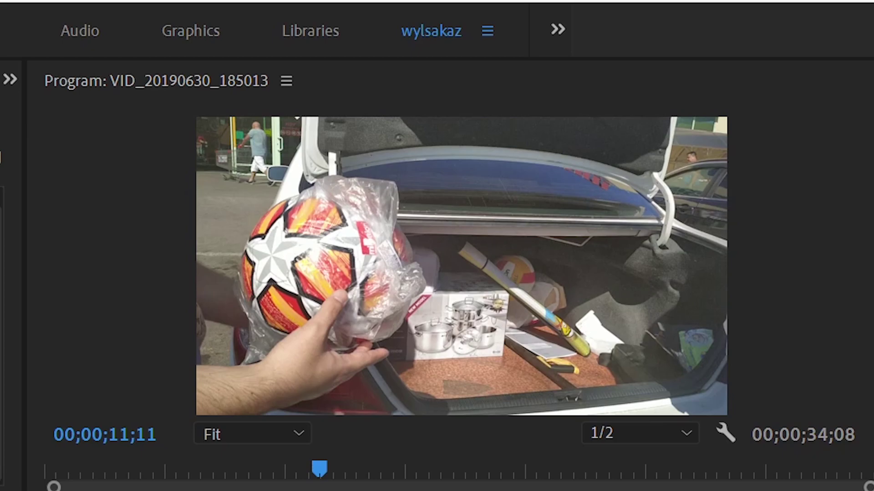
key(space)
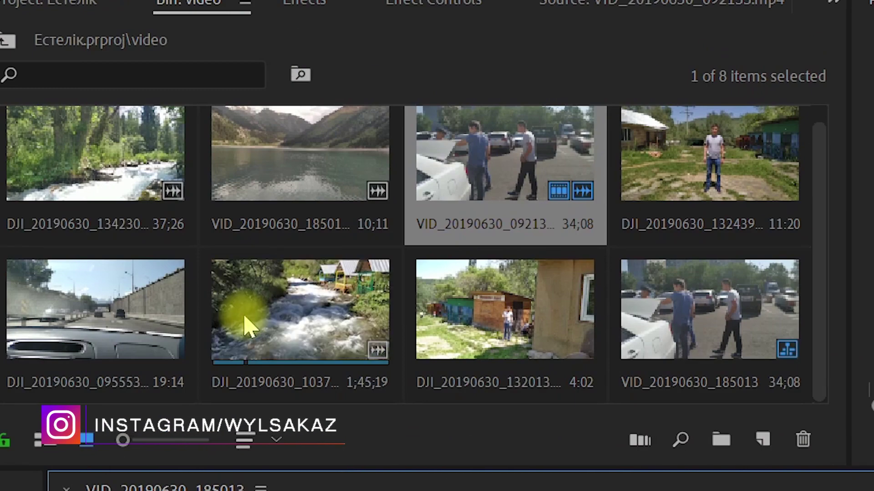
Step: Add DJI_20190630_103709.mp4 with its audio to tracks V1 and A1, leaving a short gap after the first clip
drag(339, 326, 825, 490)
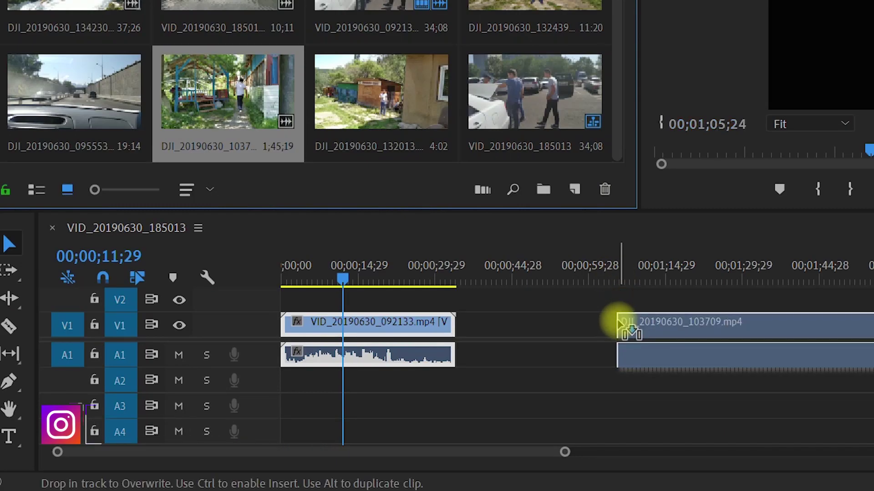
drag(619, 323, 510, 332)
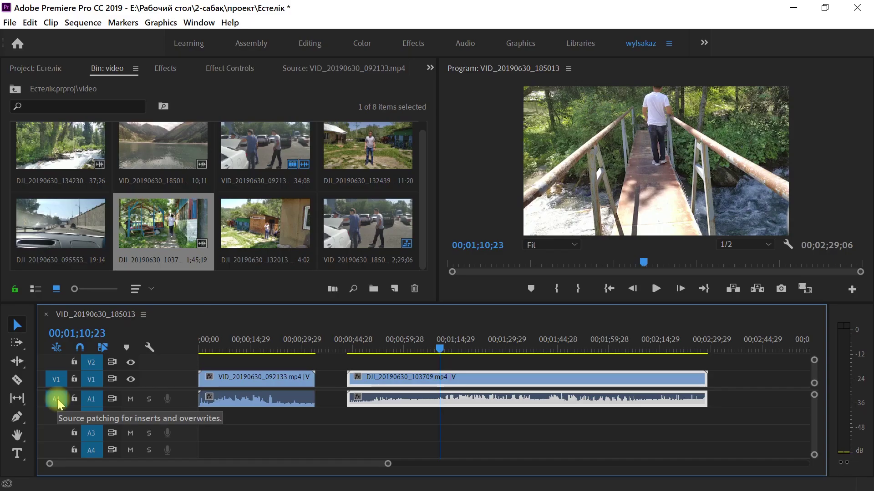
Step: Turn off source patching for A1 and add only the video of DJI_20190630_103709.mp4 to V1, after the existing clips
click(56, 399)
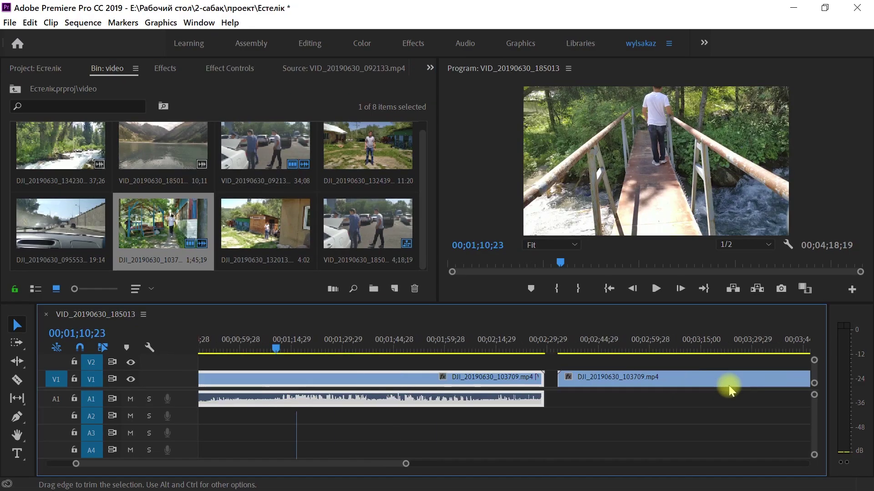
scroll(730, 391, down, 4)
click(583, 339)
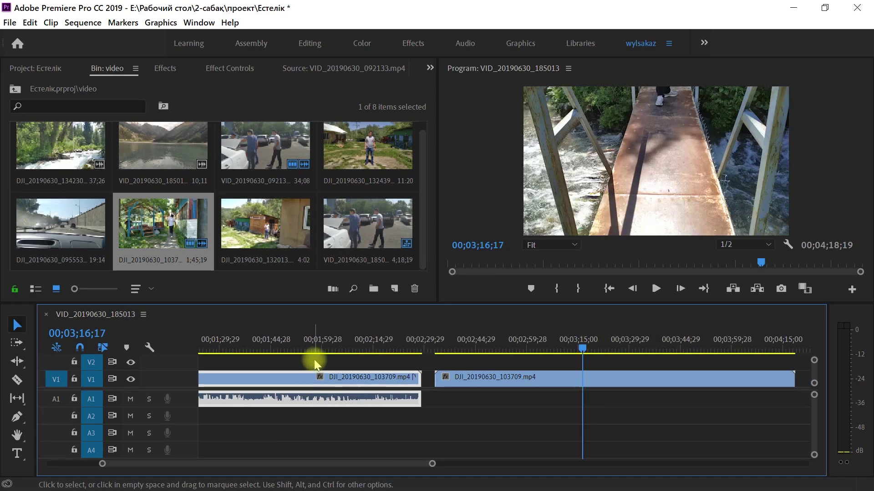
click(321, 339)
Step: Patch only A1, add just the audio of DJI_20190630_103709.mp4 at about 00;04;02, and turn V1 source patching back on
scroll(370, 355, down, 10)
click(56, 399)
click(56, 379)
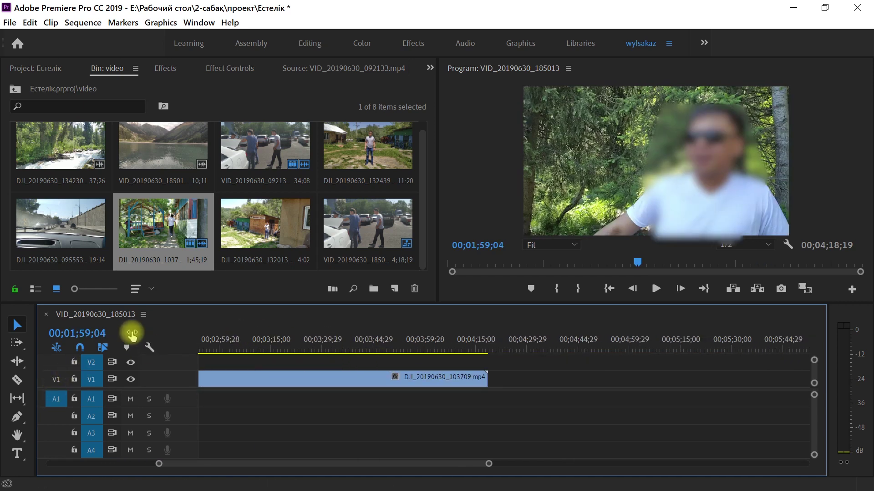
drag(167, 213, 432, 402)
click(54, 381)
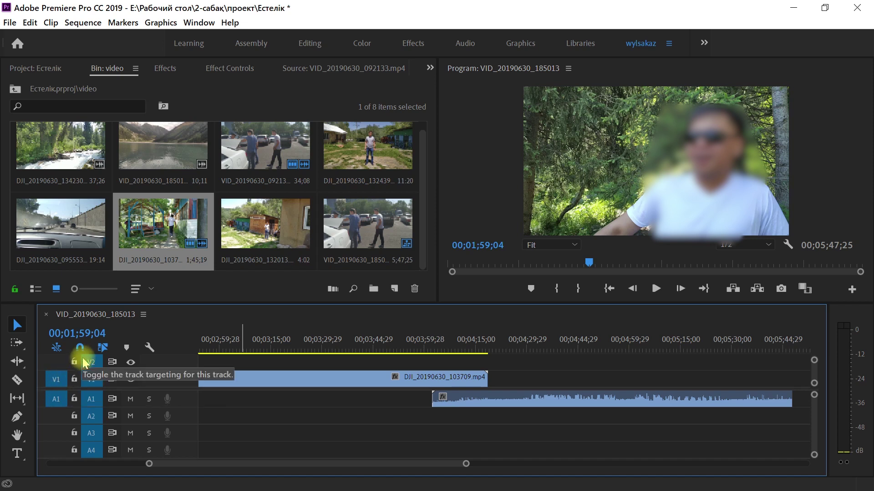
Step: Return to the start of the timeline and zoom out to fit all the placed clips
scroll(86, 366, up, 10)
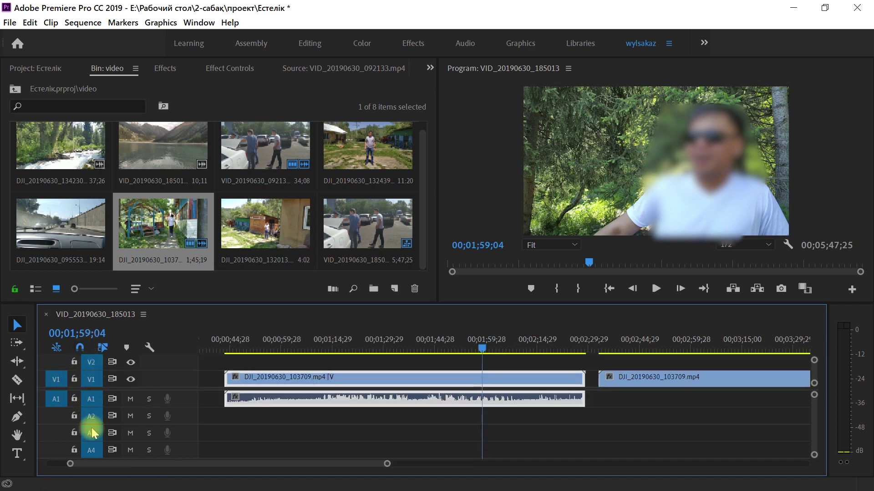
scroll(218, 451, up, 5)
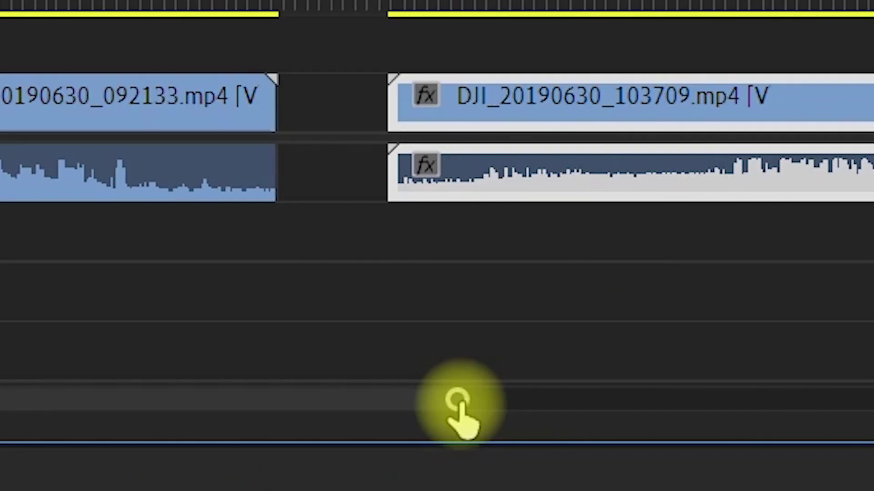
drag(457, 403, 658, 425)
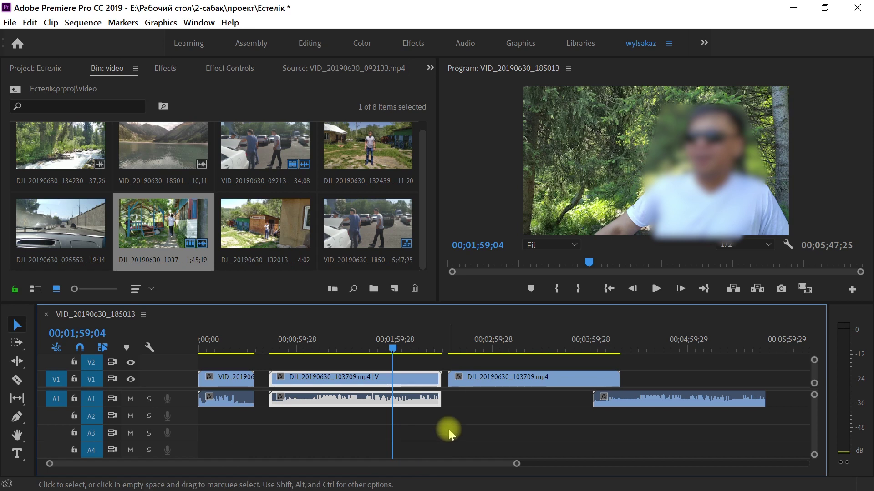
Step: Reduce the height of audio track A1 in the timeline
scroll(449, 429, down, 2)
scroll(449, 432, down, 2)
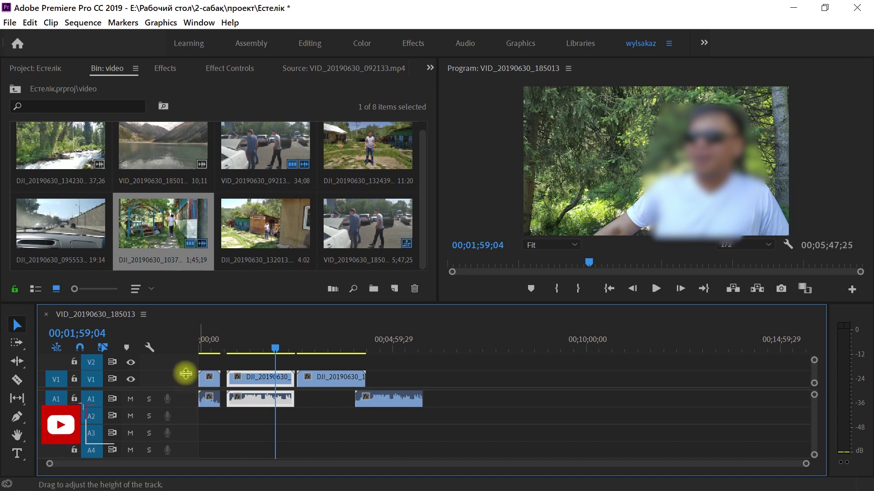
key(=)
key(=)
key(=)
key(=)
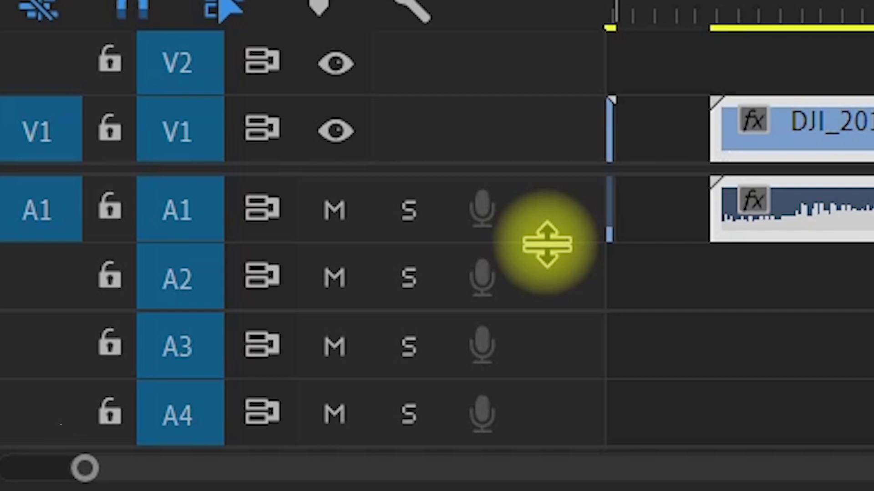
drag(547, 245, 589, 234)
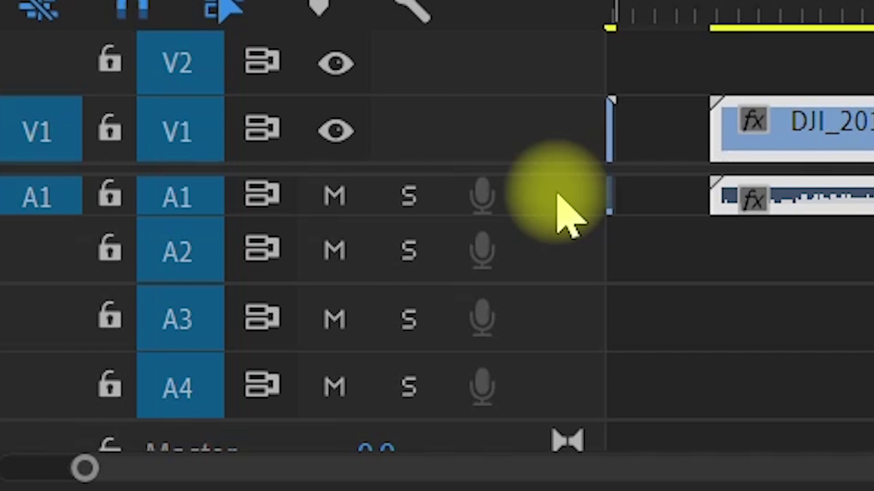
Step: Try taller heights for audio track A1 to enlarge its waveform, and shrink the track back to a narrow strip
alt+scroll(560, 200, up, 2)
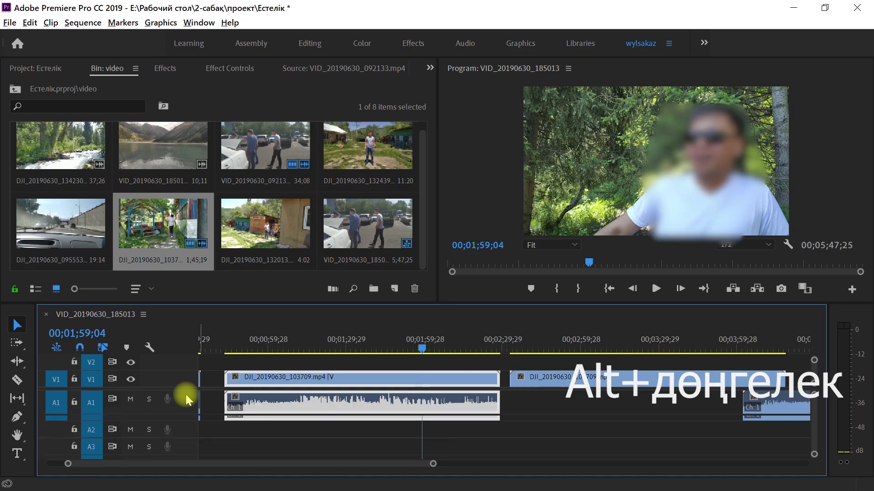
alt+scroll(186, 396, up, 2)
alt+scroll(186, 397, down, 2)
alt+scroll(187, 397, up, 2)
alt+scroll(185, 394, up, 2)
alt+scroll(186, 394, down, 5)
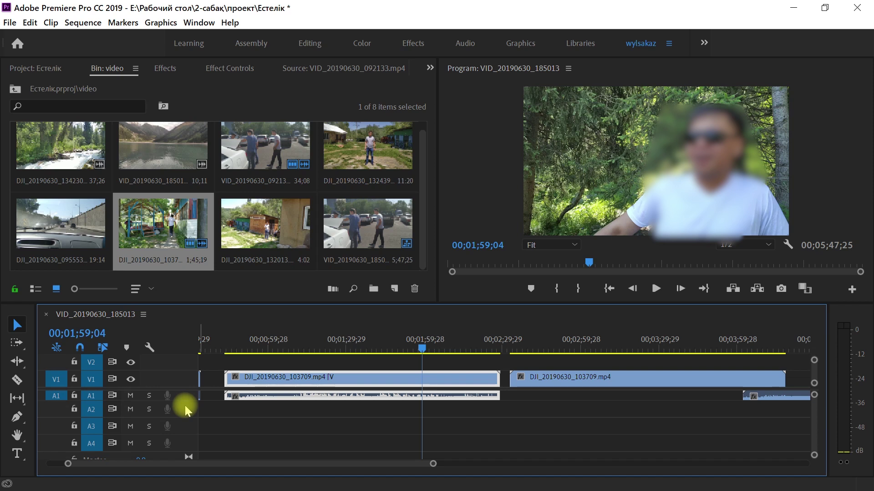
Step: Preview the sequence briefly from its start, and again from 00;00;57;00 within the second clip, stopping playback each time
scroll(185, 405, down, 2)
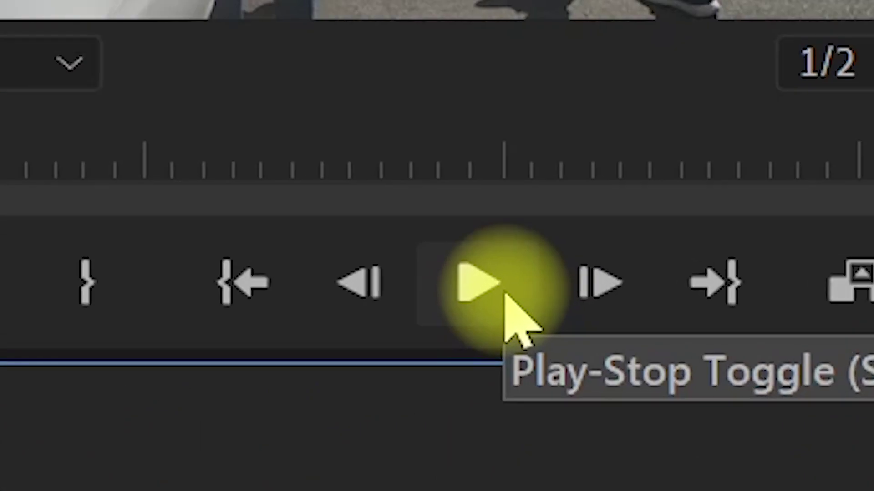
click(661, 294)
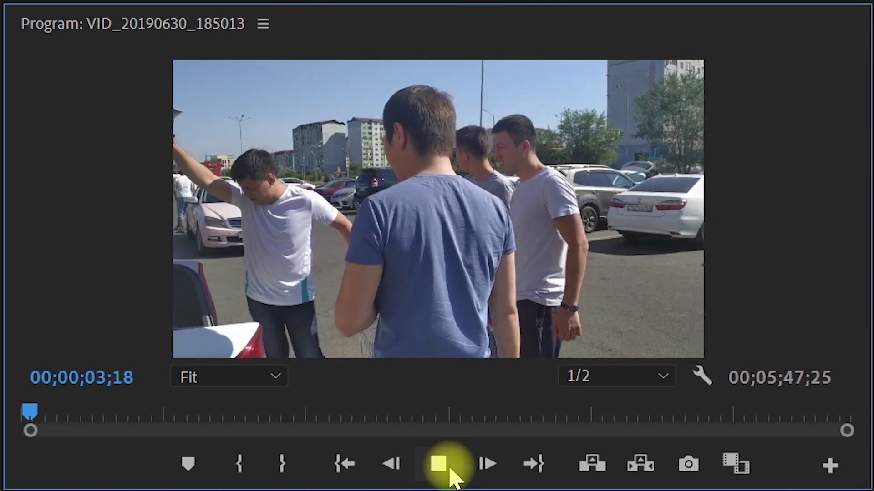
click(450, 470)
click(348, 350)
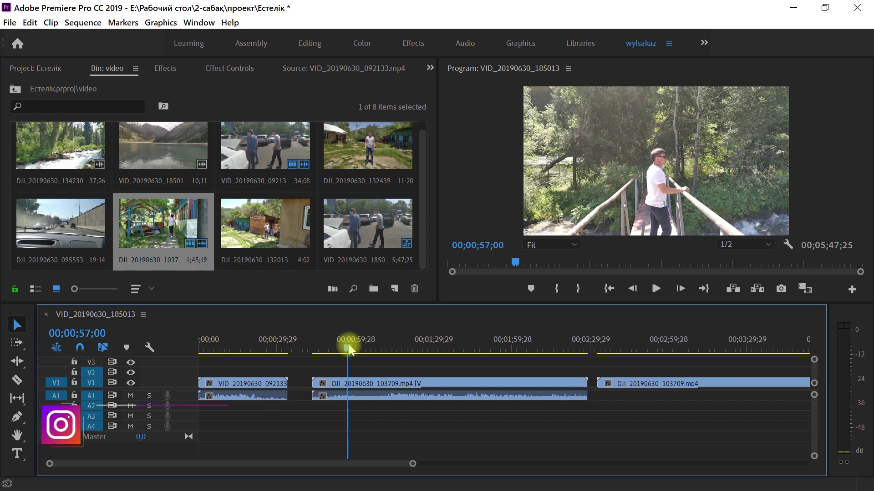
key(space)
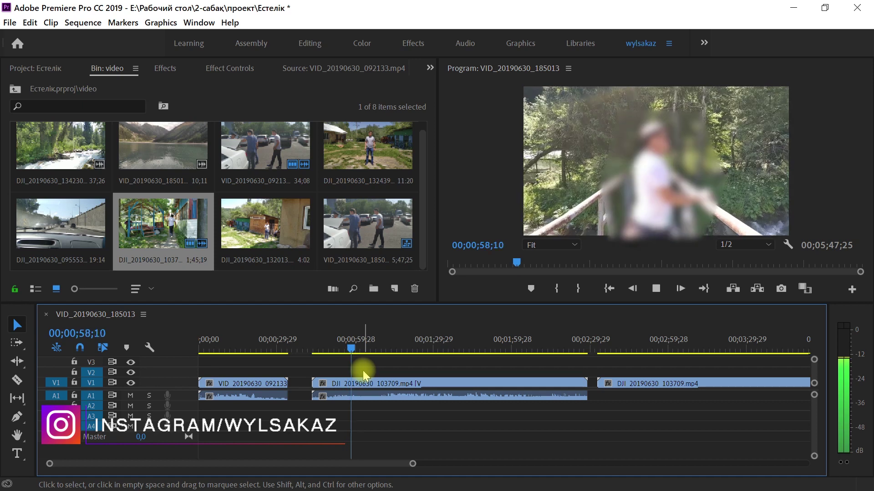
key(space)
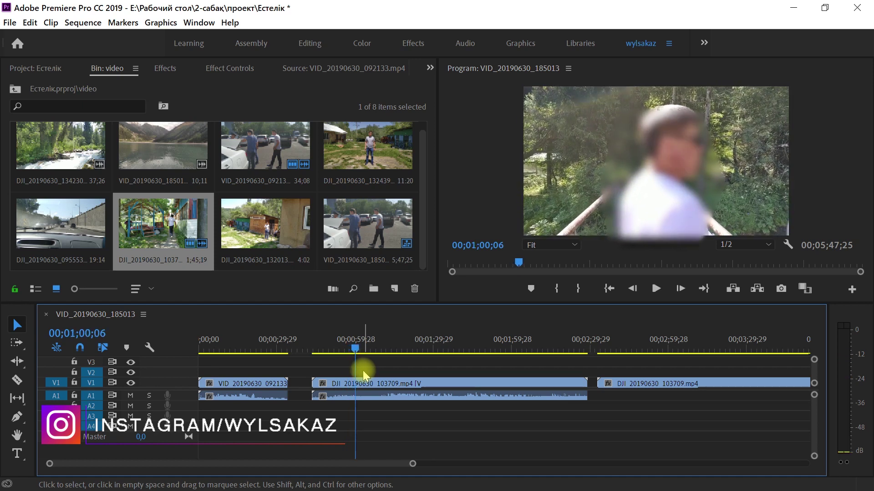